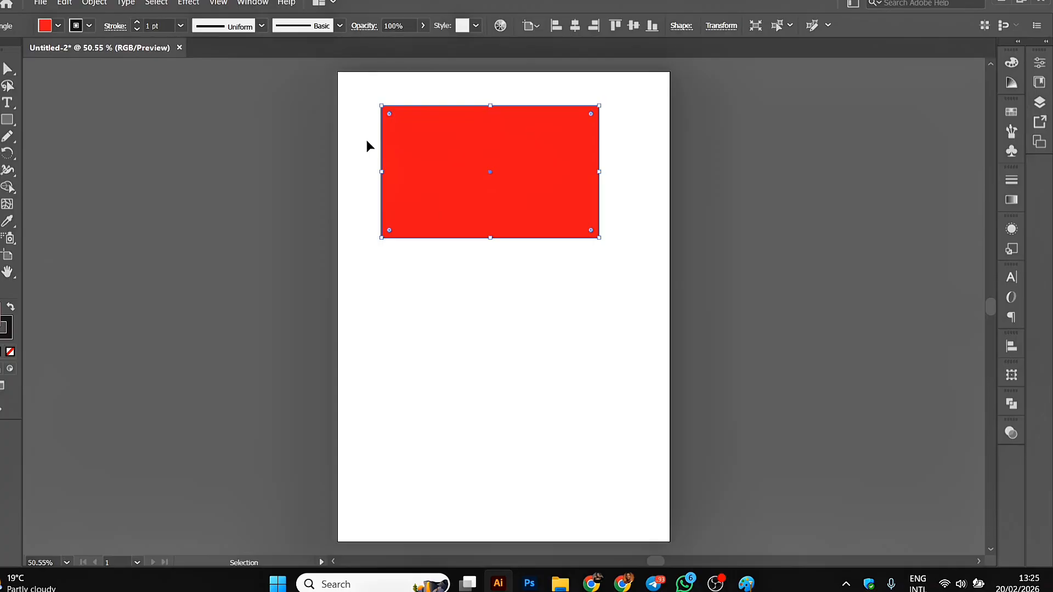
Apply a Multiply drop shadow to the red rectangle with 2.8346 pt offsets and 5.6693 pt blur.
left_click(189, 2)
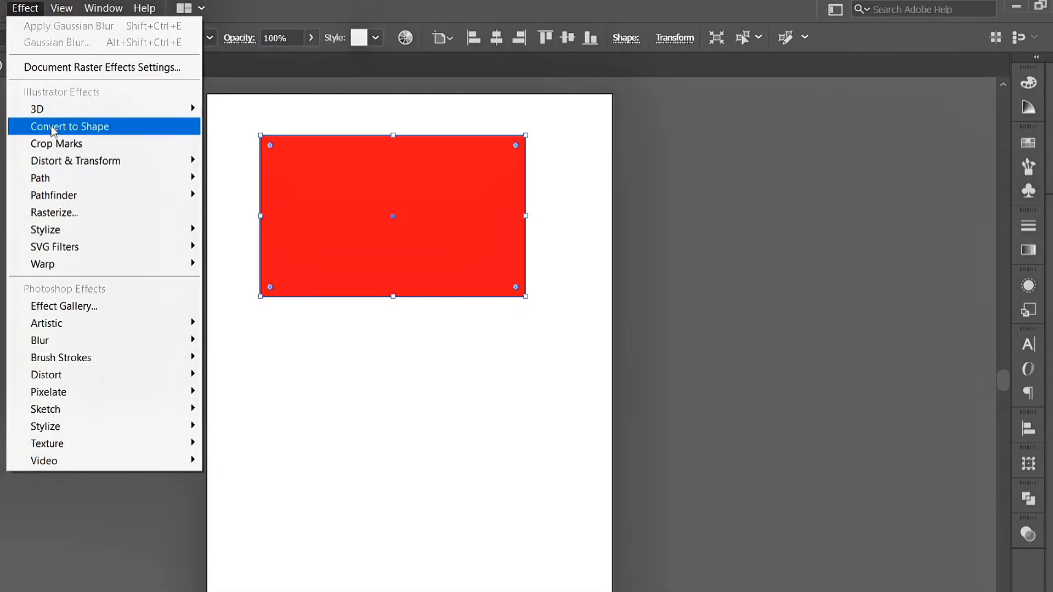
mouse_move(64, 231)
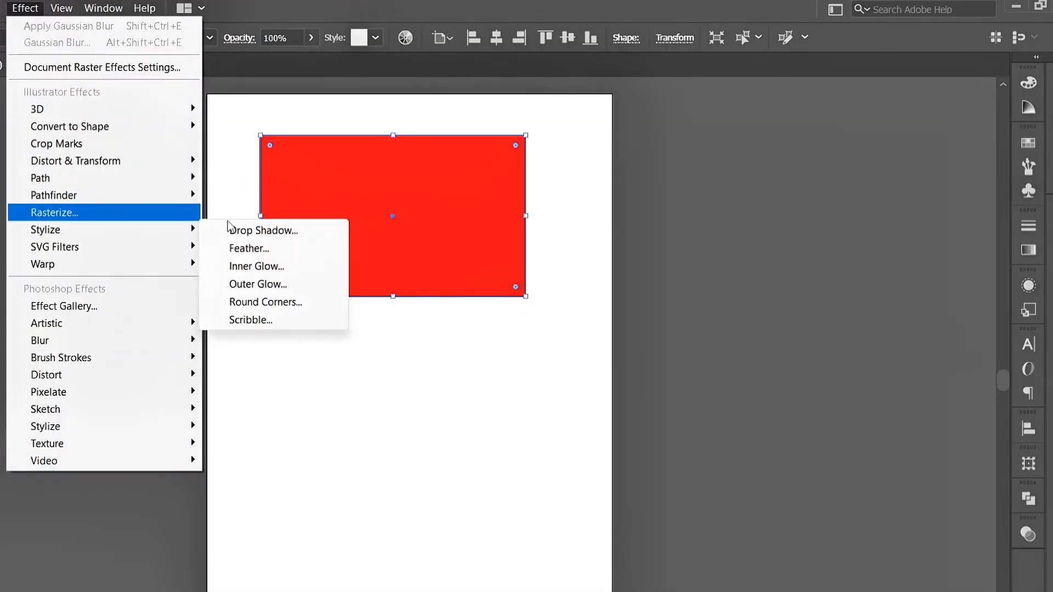
left_click(236, 235)
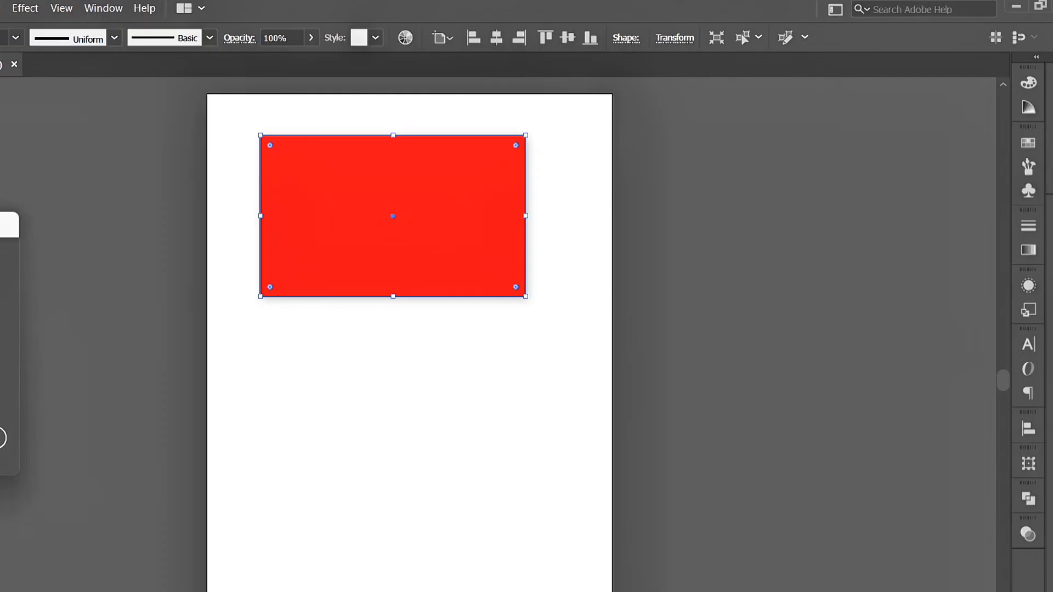
left_click_drag(1, 228, 52, 185)
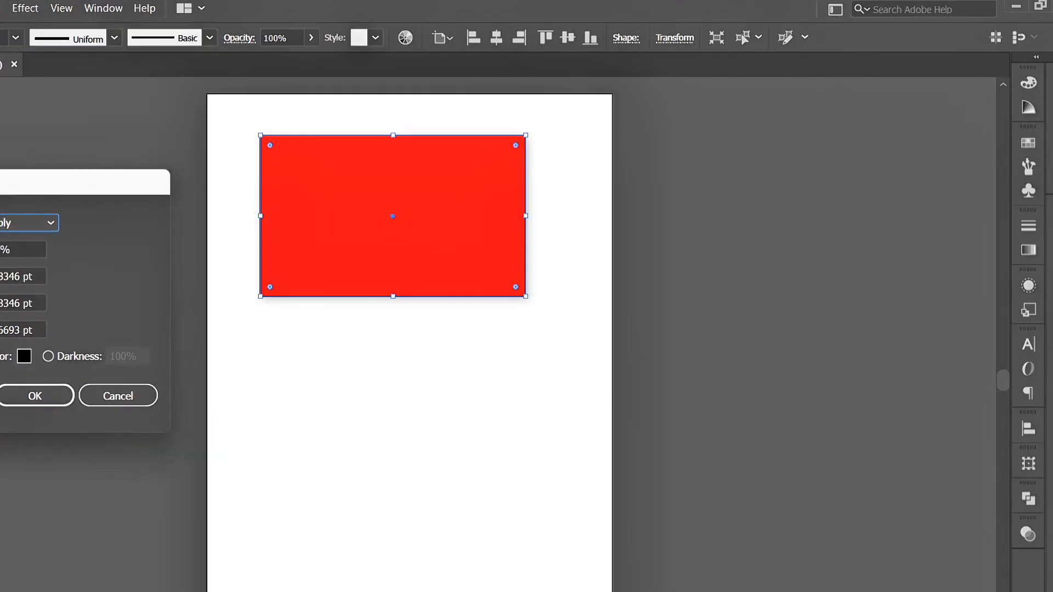
left_click(27, 397)
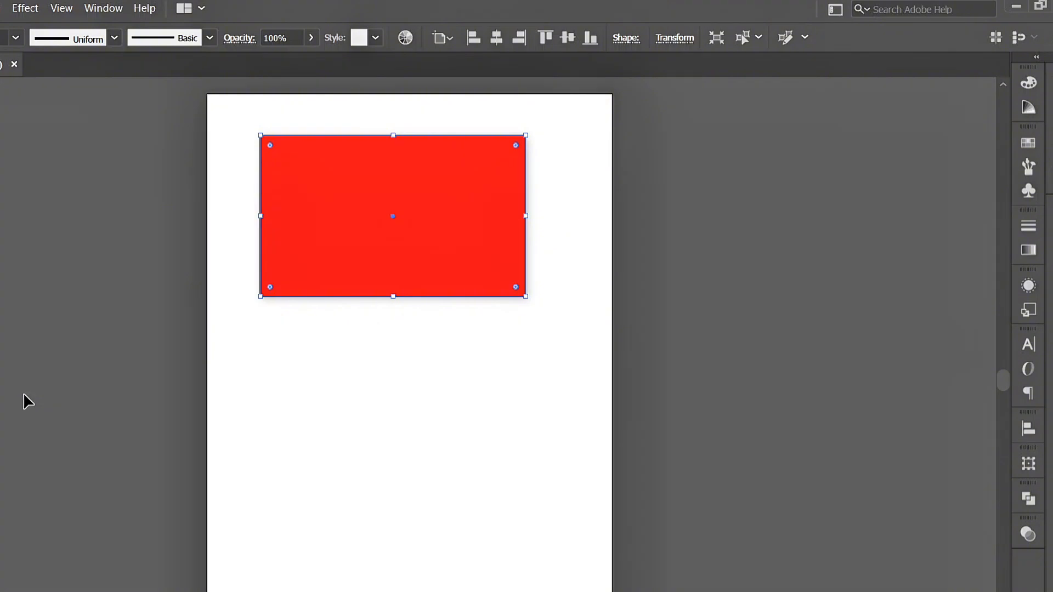
left_click(329, 350)
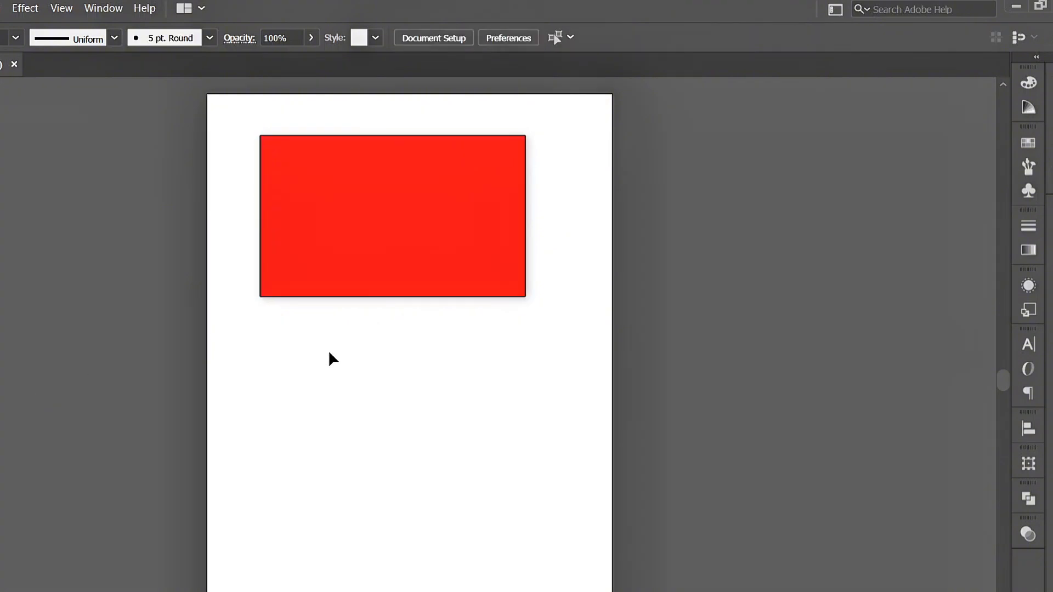
Edit the red rectangle's existing drop shadow from its appearance attributes, setting the shadow opacity to 56%.
left_click(433, 222)
left_click(103, 8)
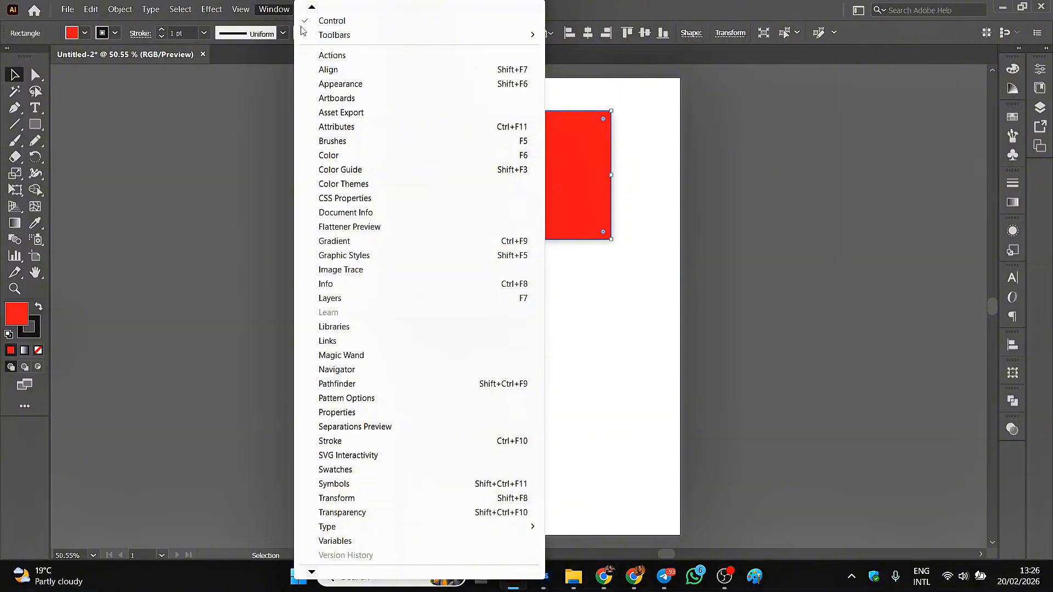
left_click(334, 85)
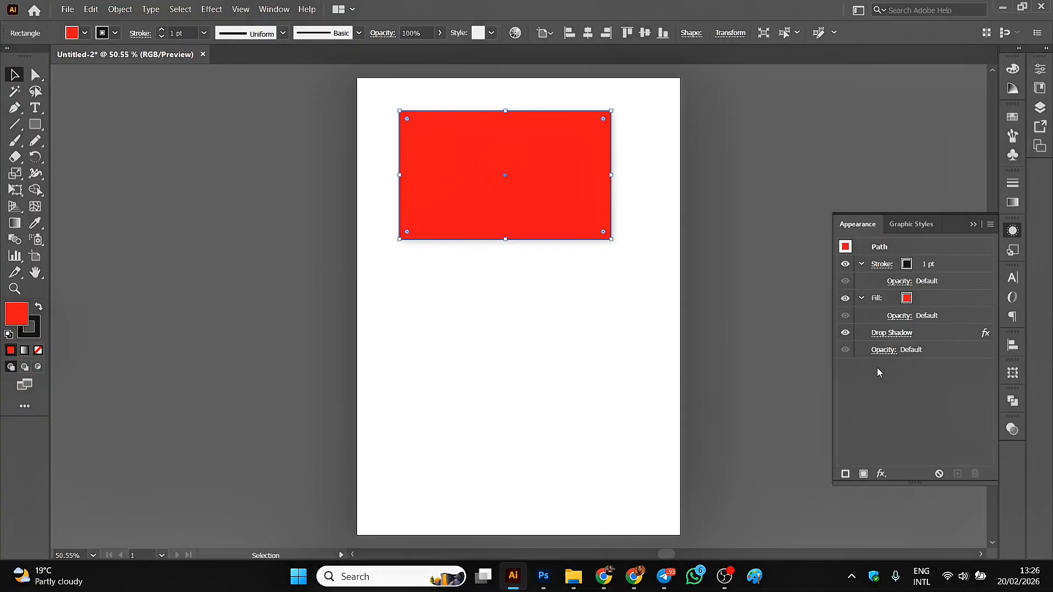
left_click(889, 334)
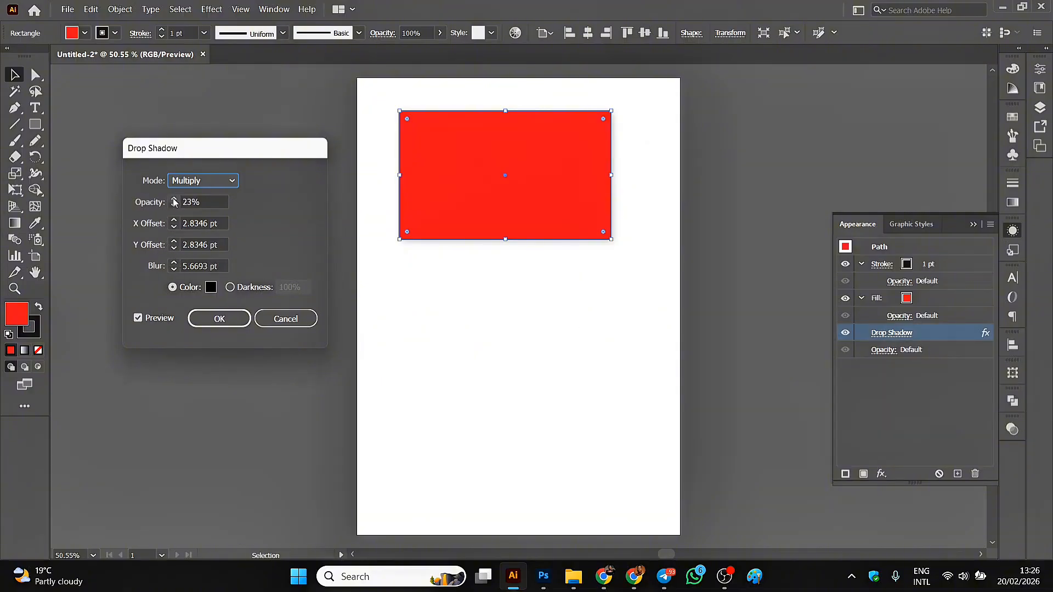
key("Tab")
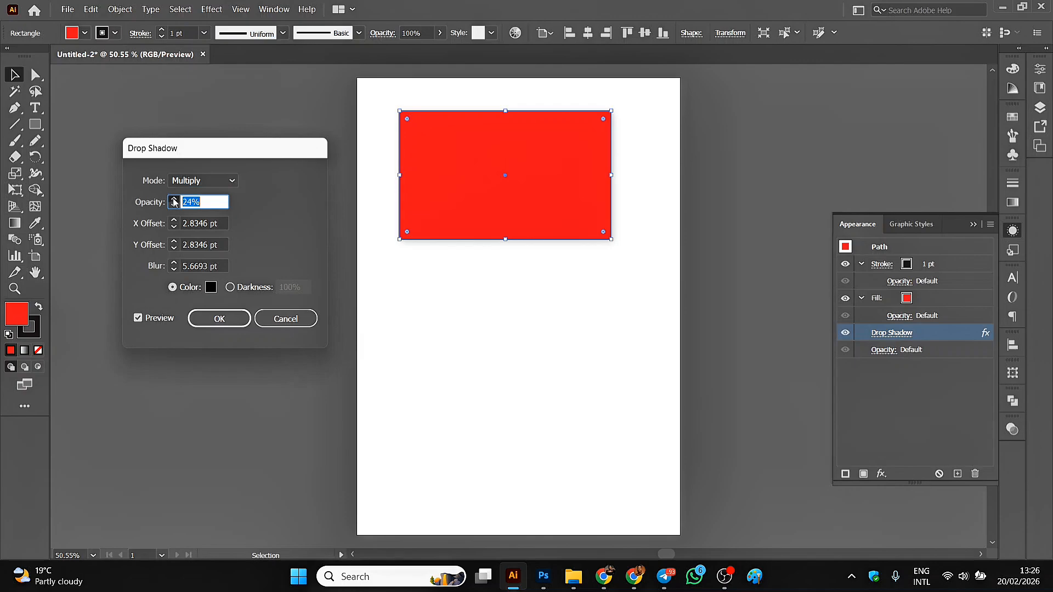
left_click(174, 200)
left_click(174, 200)
left_click(174, 199)
left_click(174, 200)
left_click(174, 199)
left_click(174, 200)
left_click(174, 200)
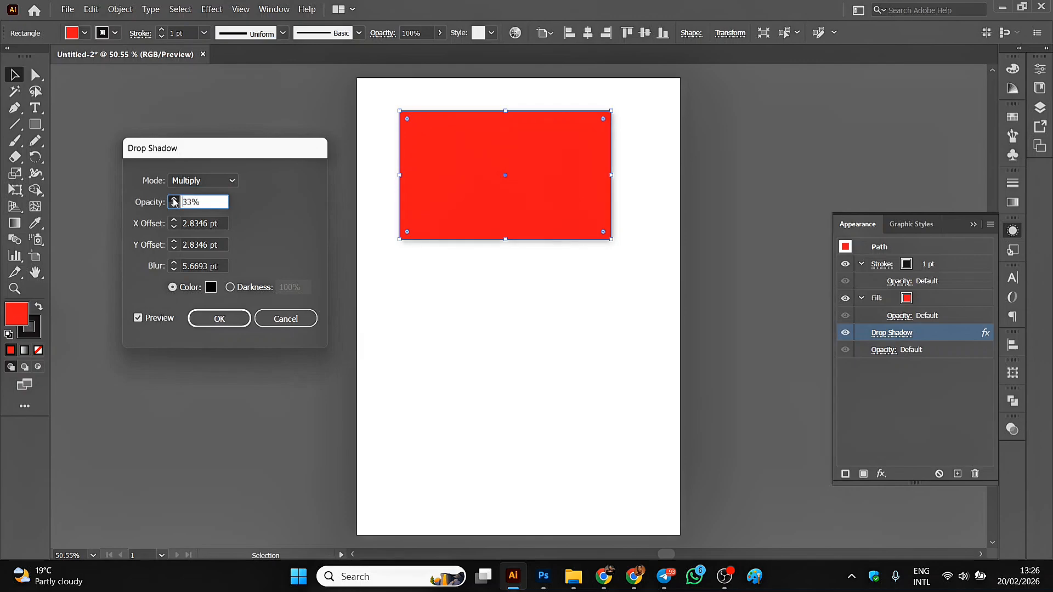
left_click(174, 200)
left_click(174, 200)
left_click(174, 199)
left_click(174, 200)
left_click(174, 200)
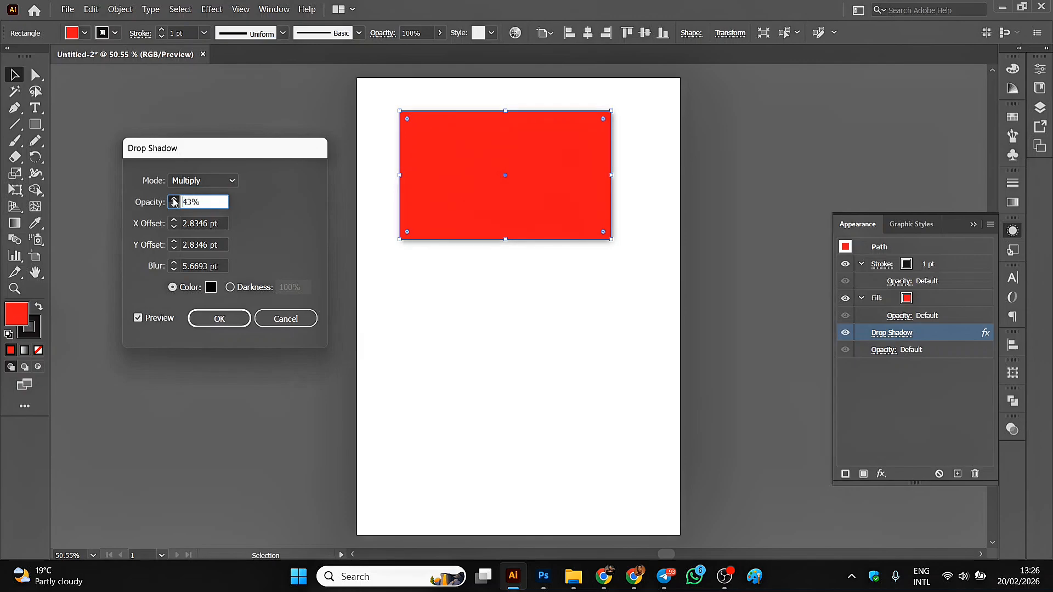
left_click(174, 199)
left_click(174, 199)
left_click(174, 200)
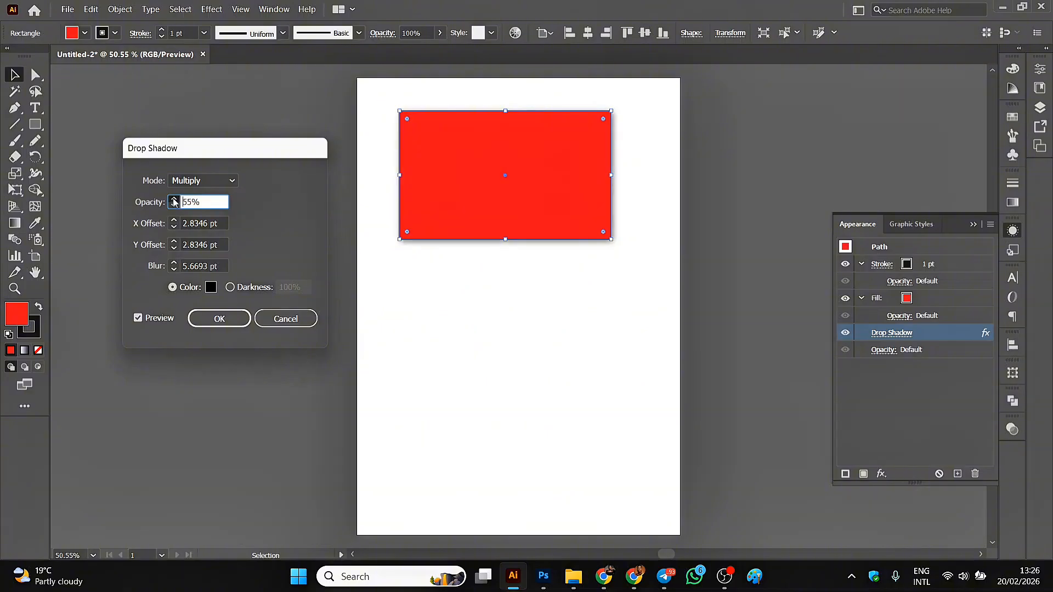
left_click(174, 199)
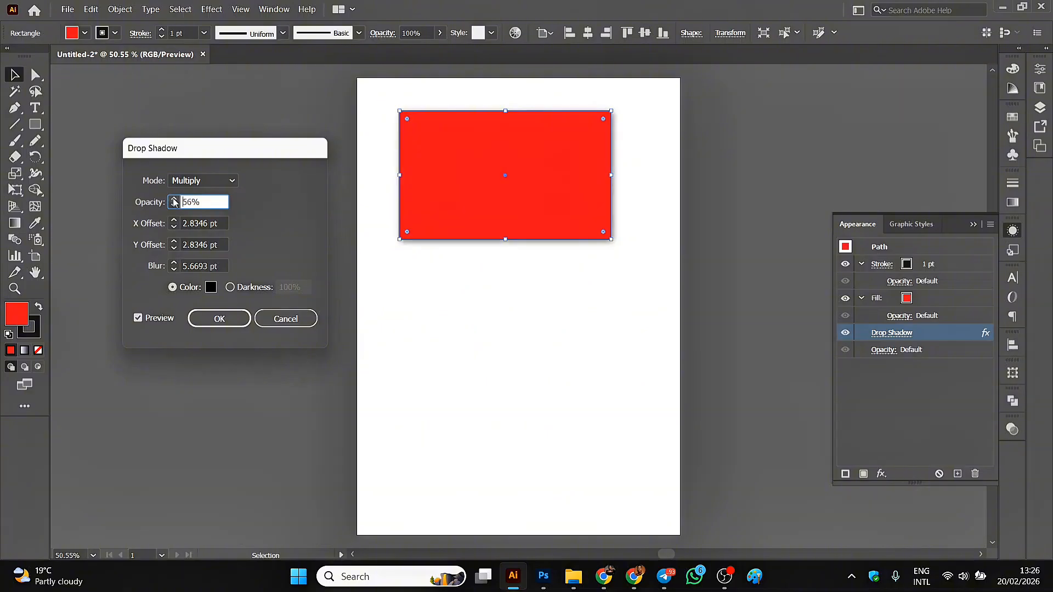
left_click(215, 318)
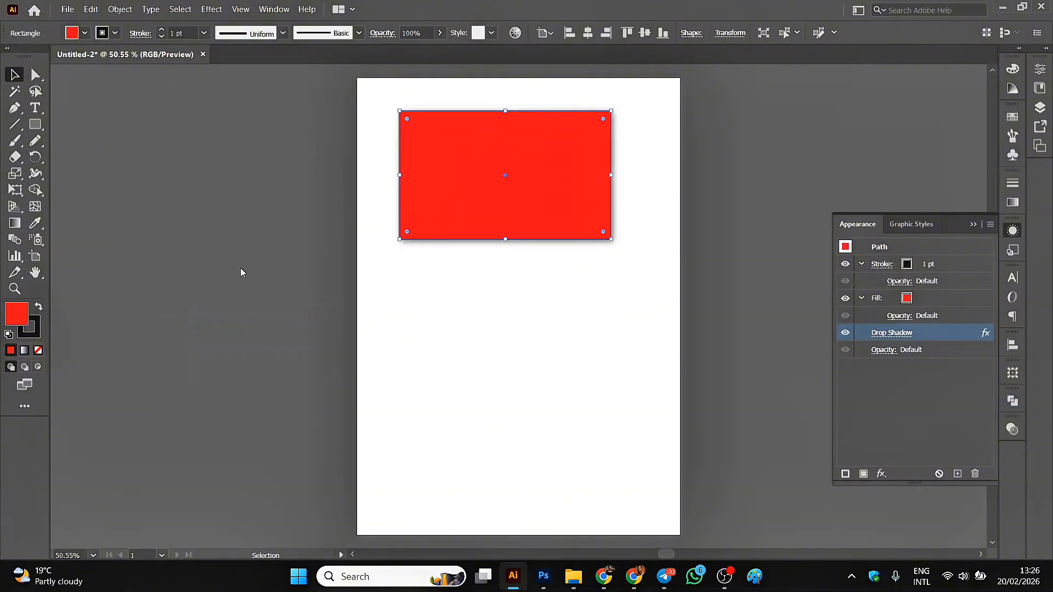
left_click(323, 140)
Move the red rectangle's stroke below its fill in the appearance stacking order.
left_click(498, 172)
left_click(924, 267)
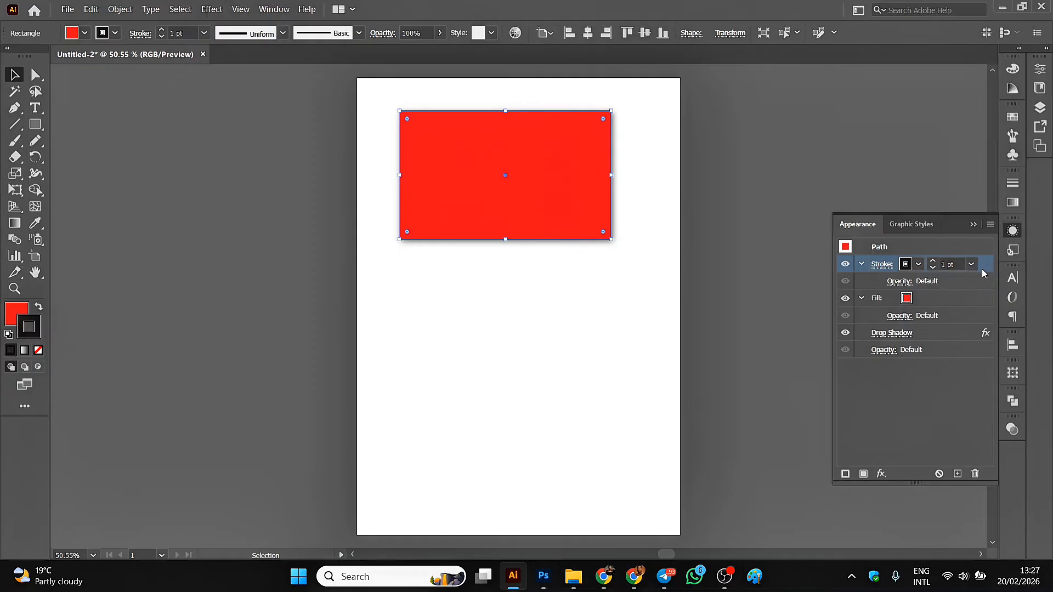
left_click_drag(985, 265, 956, 327)
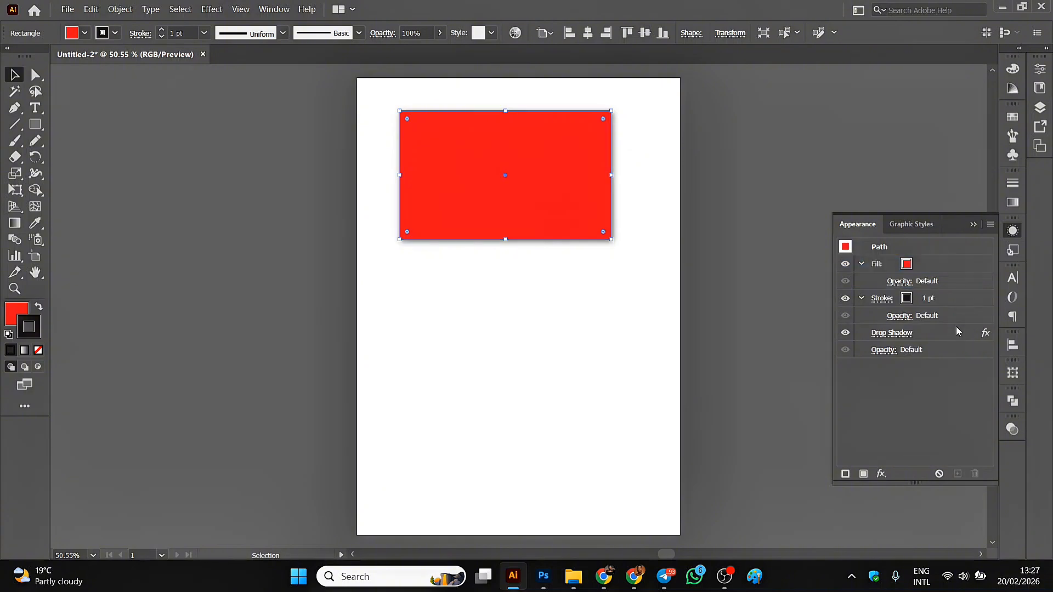
Apply a Gaussian Blur with a radius of about 3.06 pixels to the rectangle's stroke only.
left_click(908, 299)
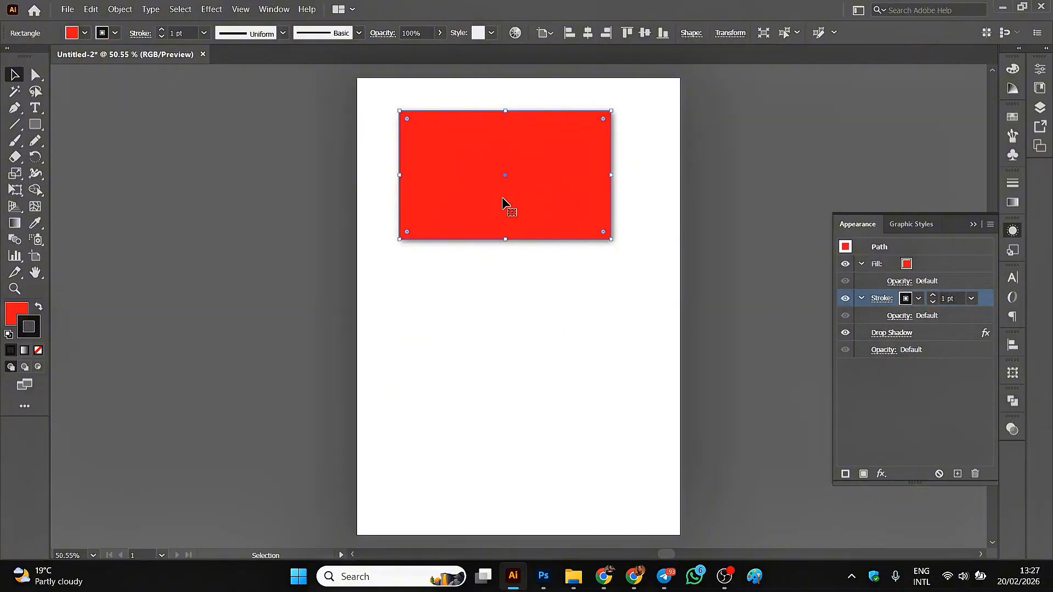
left_click(208, 10)
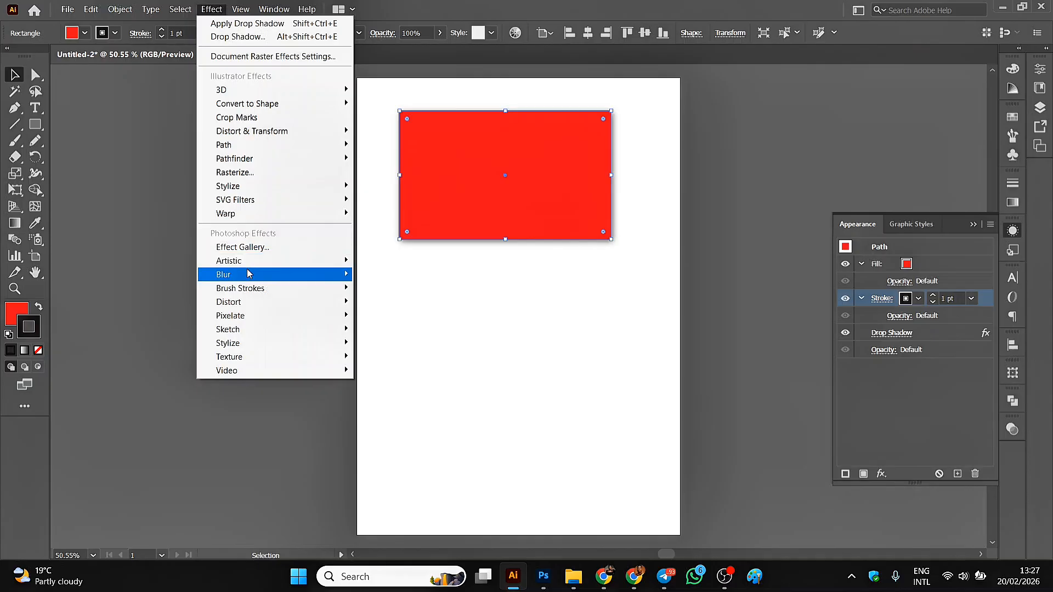
mouse_move(248, 274)
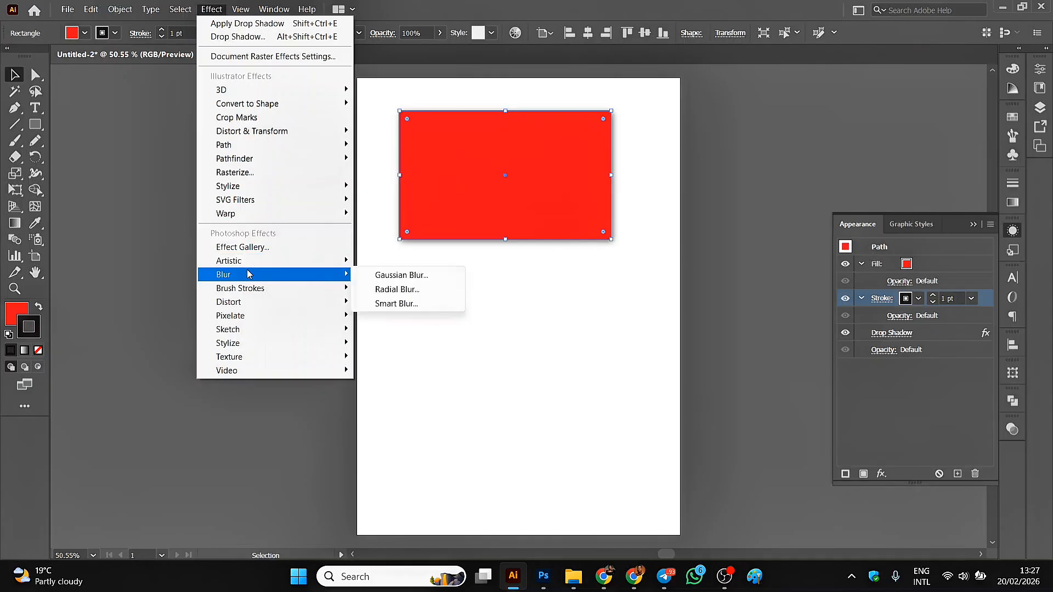
left_click(376, 279)
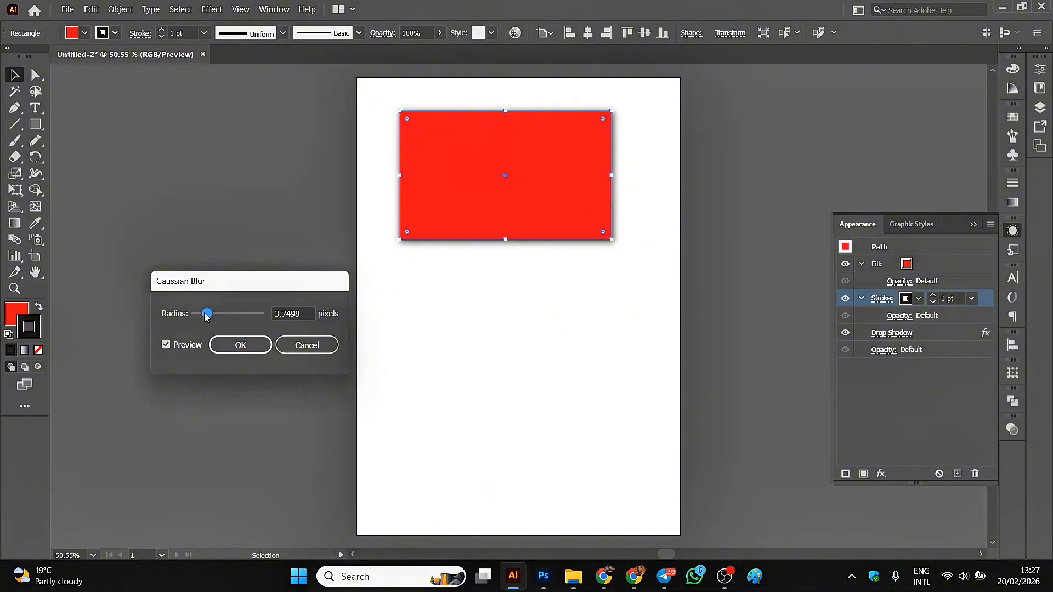
left_click_drag(207, 317, 233, 320)
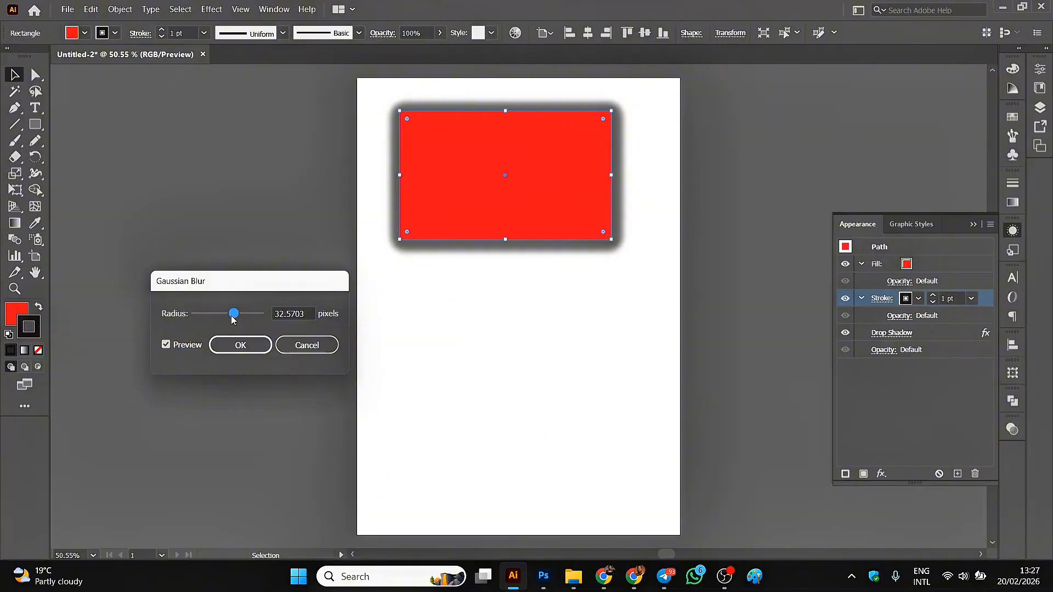
left_click_drag(233, 320, 203, 320)
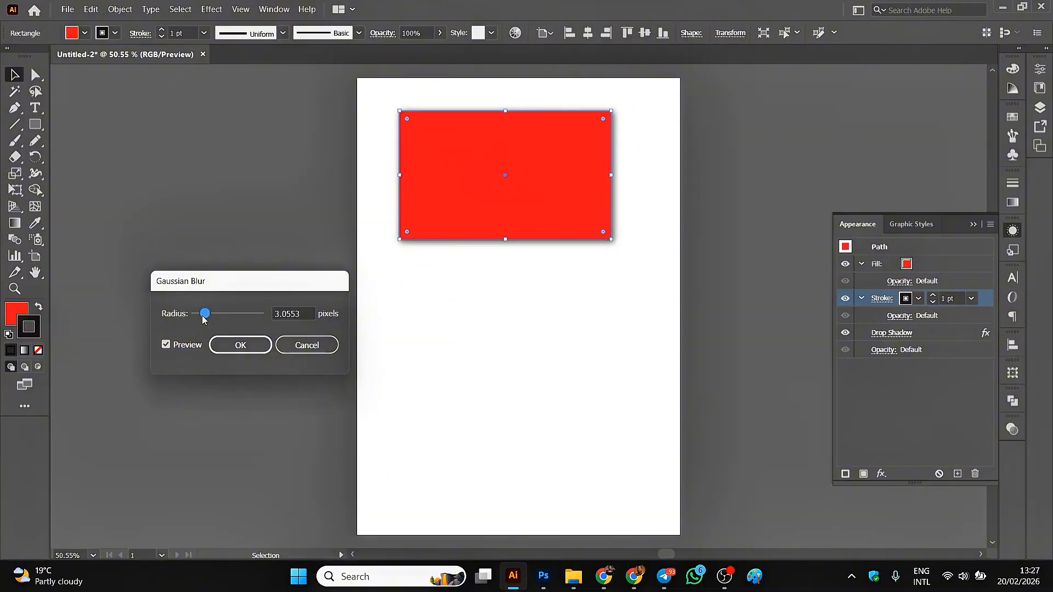
left_click(236, 351)
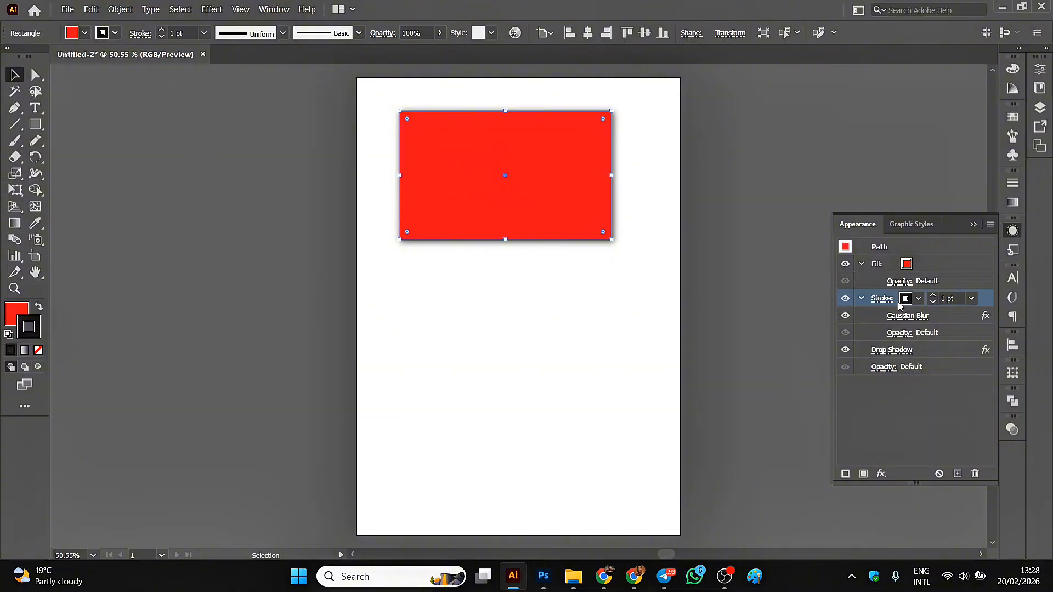
Start an Inner Glow effect on the rectangle's fill in Screen mode, with the glow coming from the edge.
left_click(908, 268)
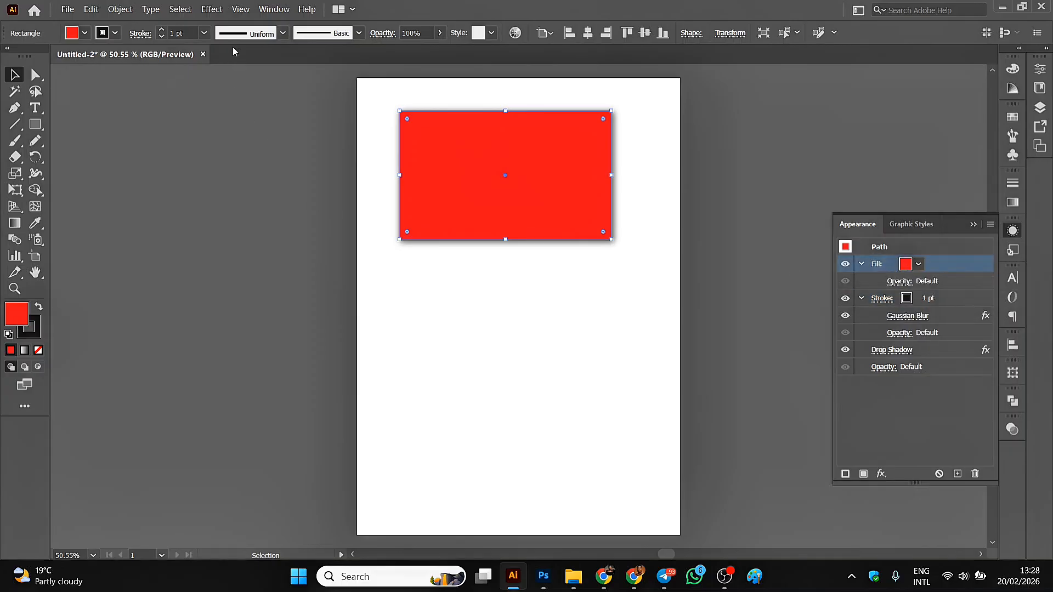
left_click(211, 9)
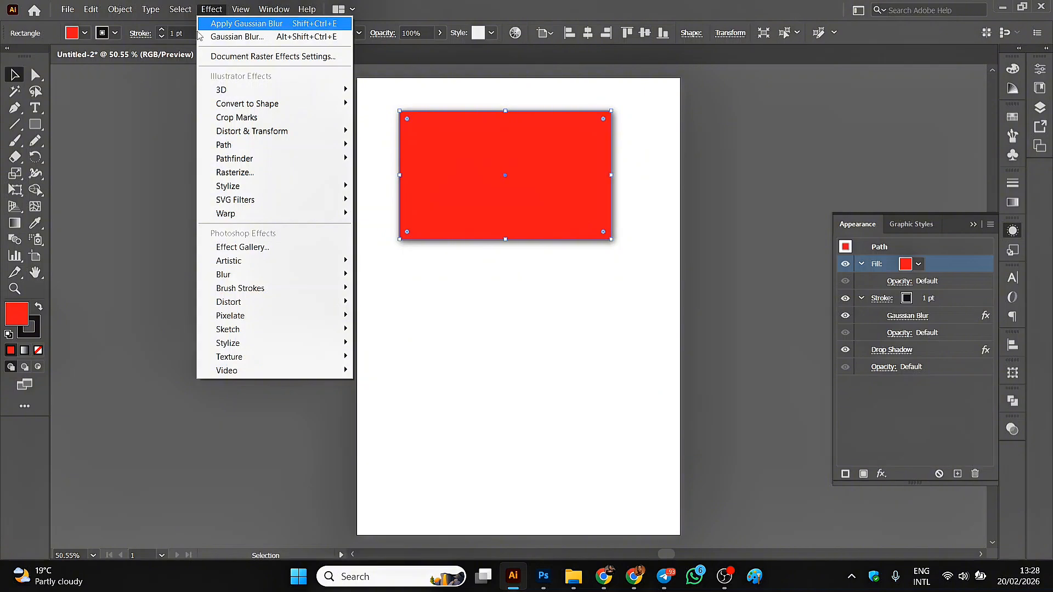
mouse_move(238, 189)
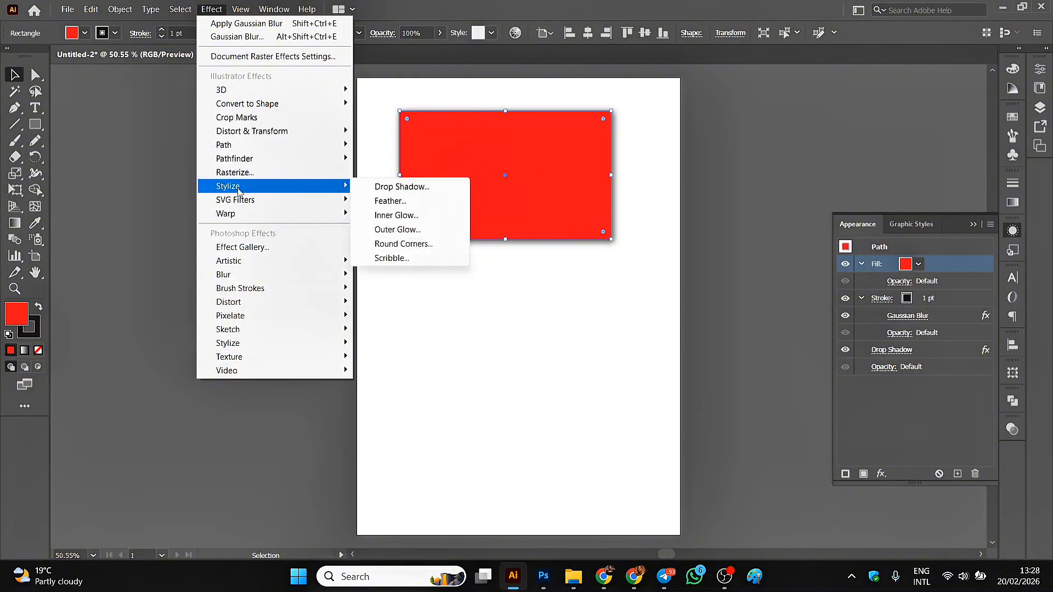
left_click(394, 215)
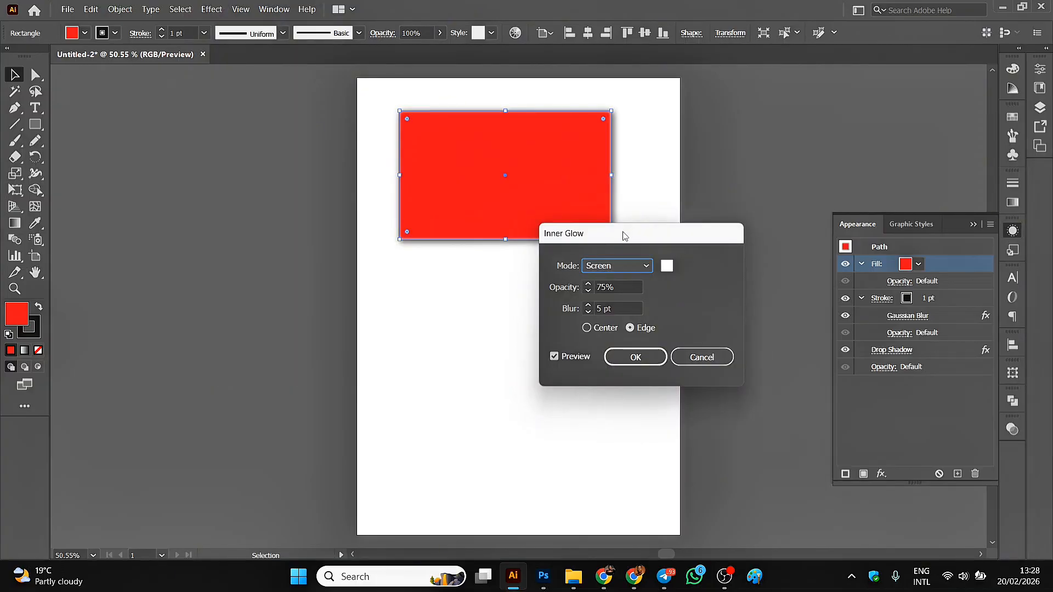
left_click_drag(624, 235, 268, 127)
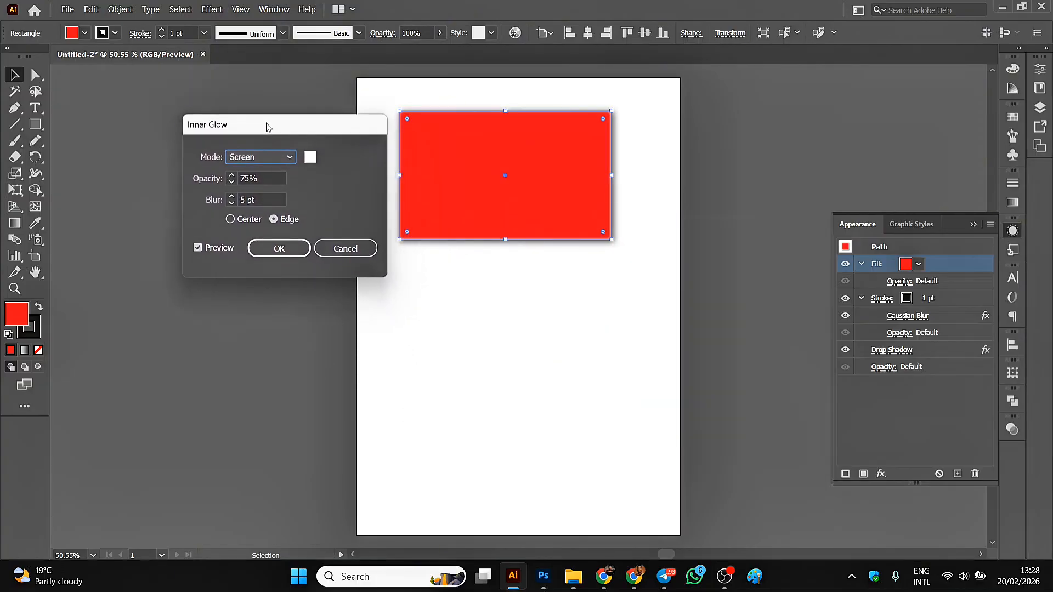
left_click(230, 220)
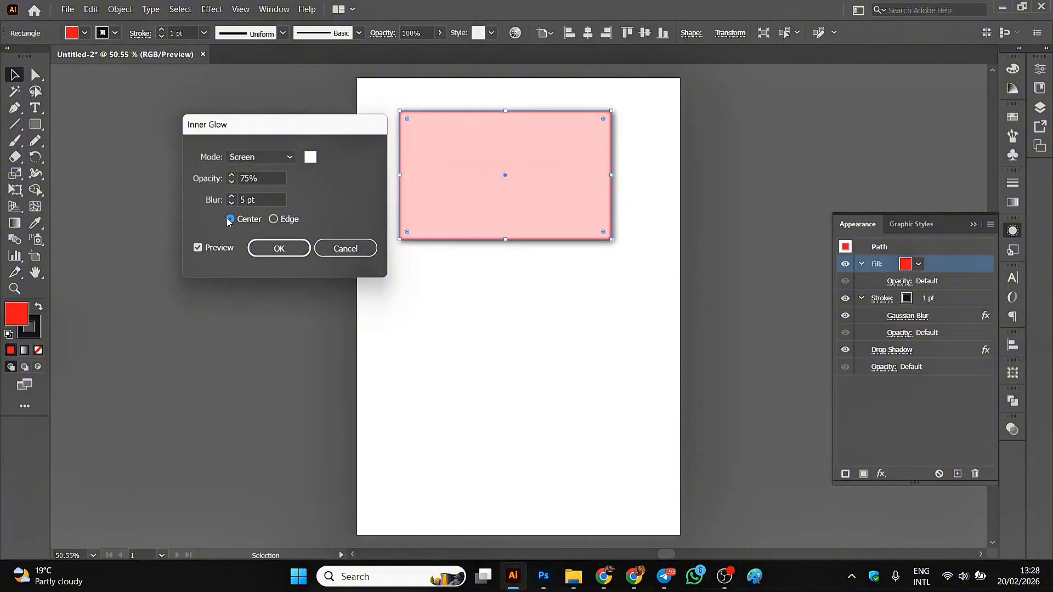
left_click(274, 220)
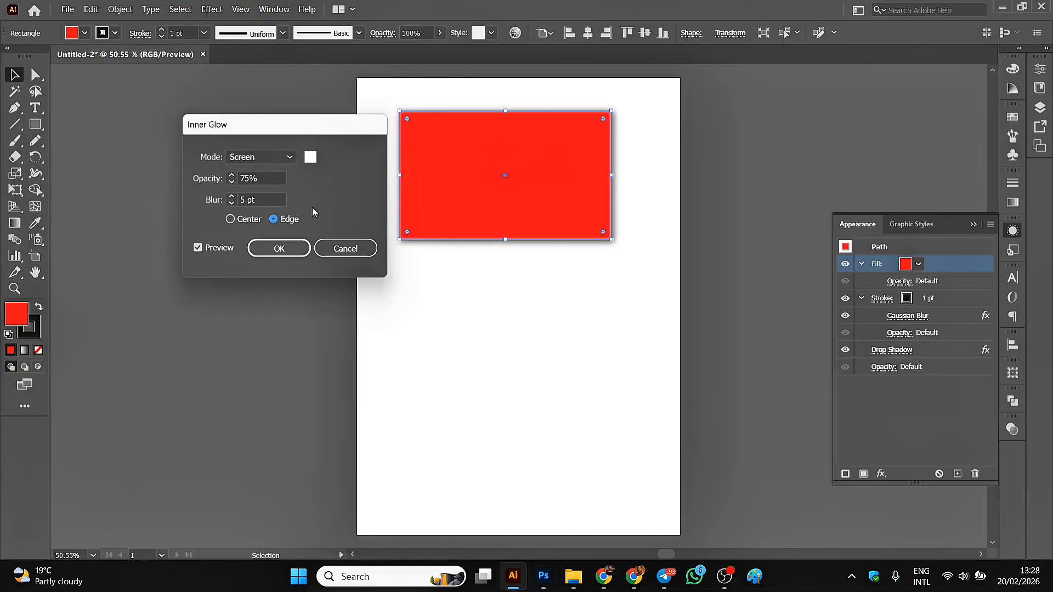
Set the fill's inner glow opacity to 81% and its blur to 10 pt.
left_click(233, 179)
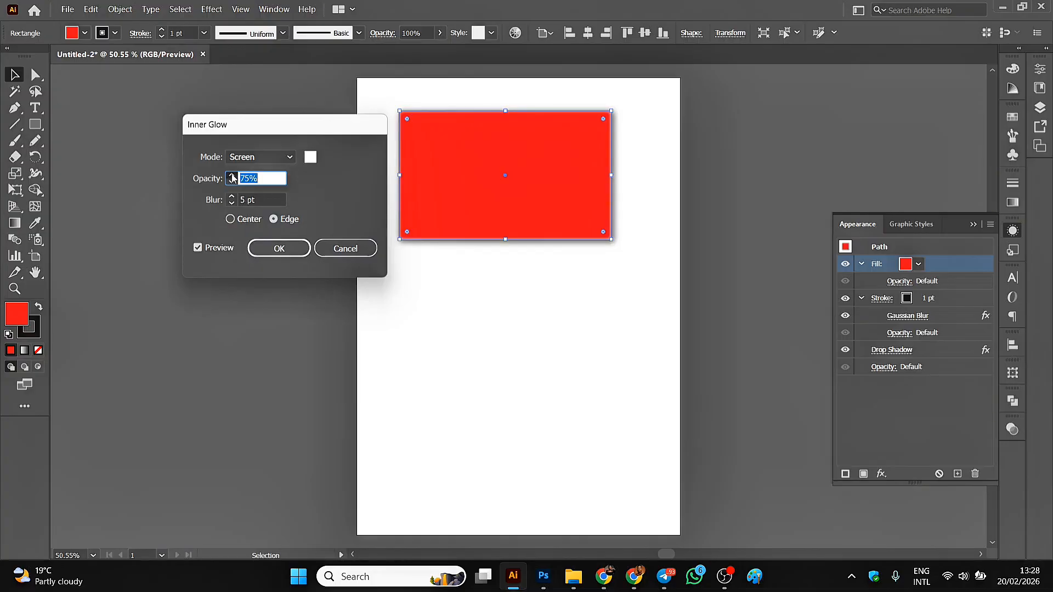
left_click(232, 176)
left_click(233, 200)
left_click(232, 197)
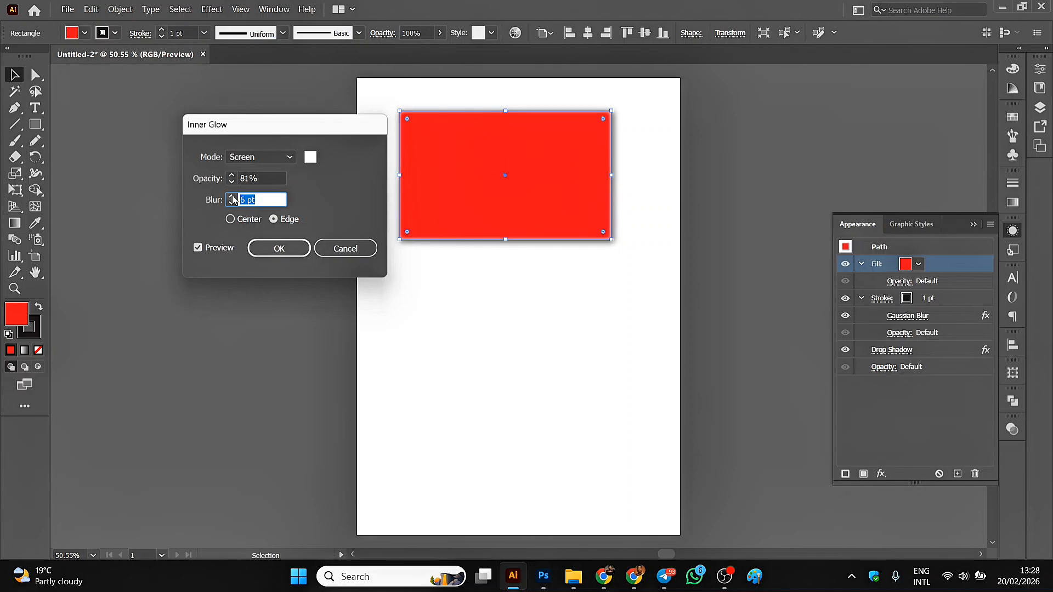
left_click(232, 197)
left_click(232, 197)
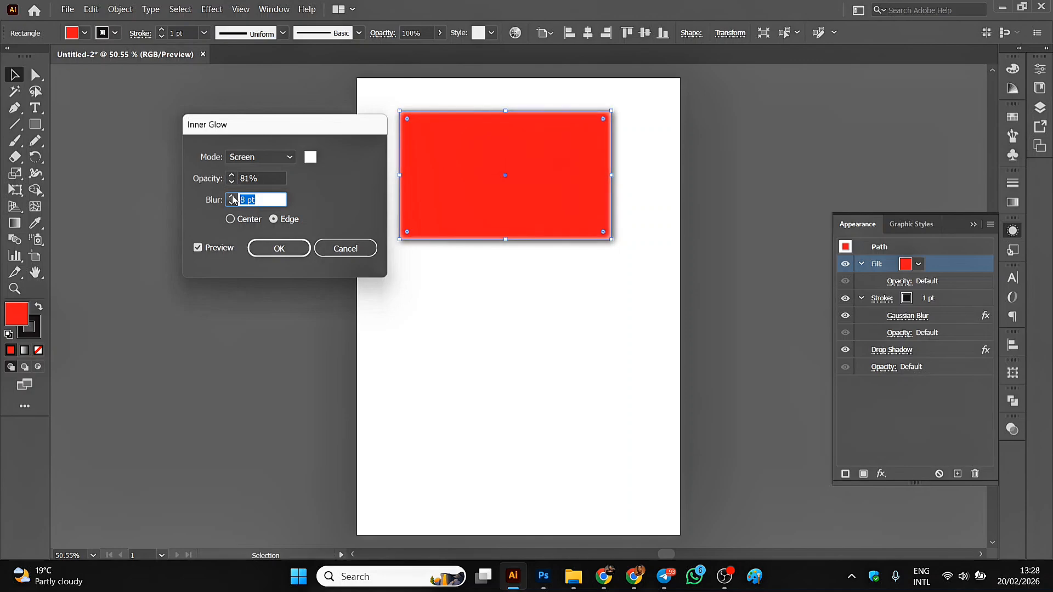
key("Up")
key("Up")
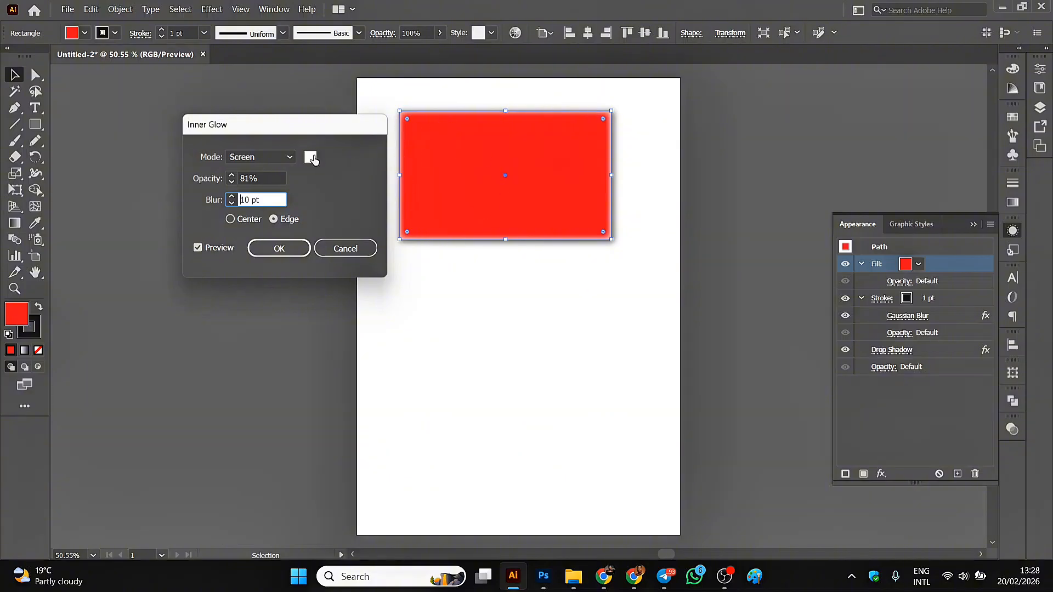
Try the Normal and Multiply blend modes for the inner glow, and return it to Screen.
left_click(290, 158)
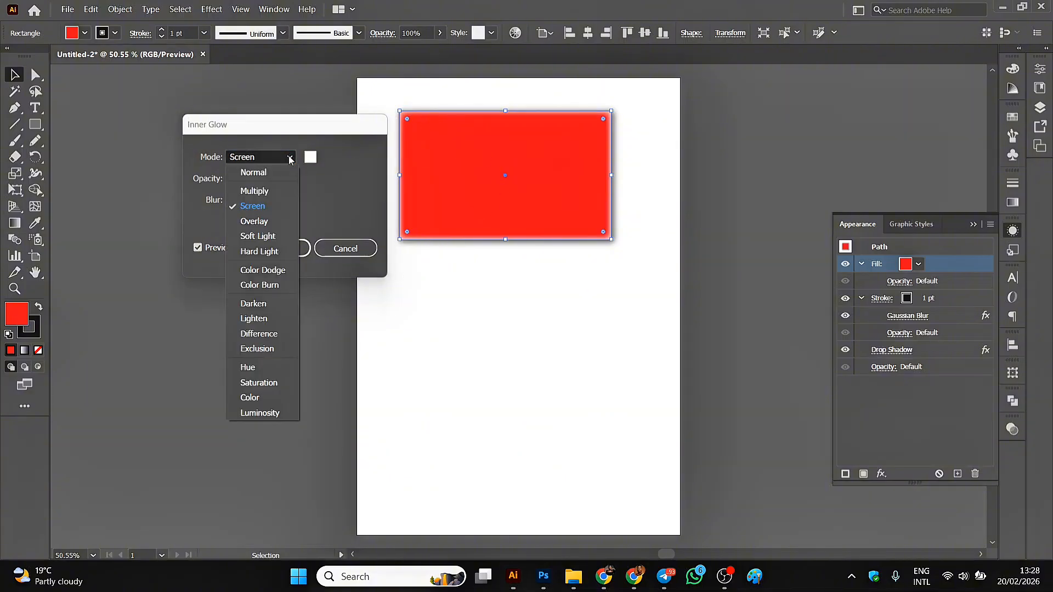
left_click(262, 174)
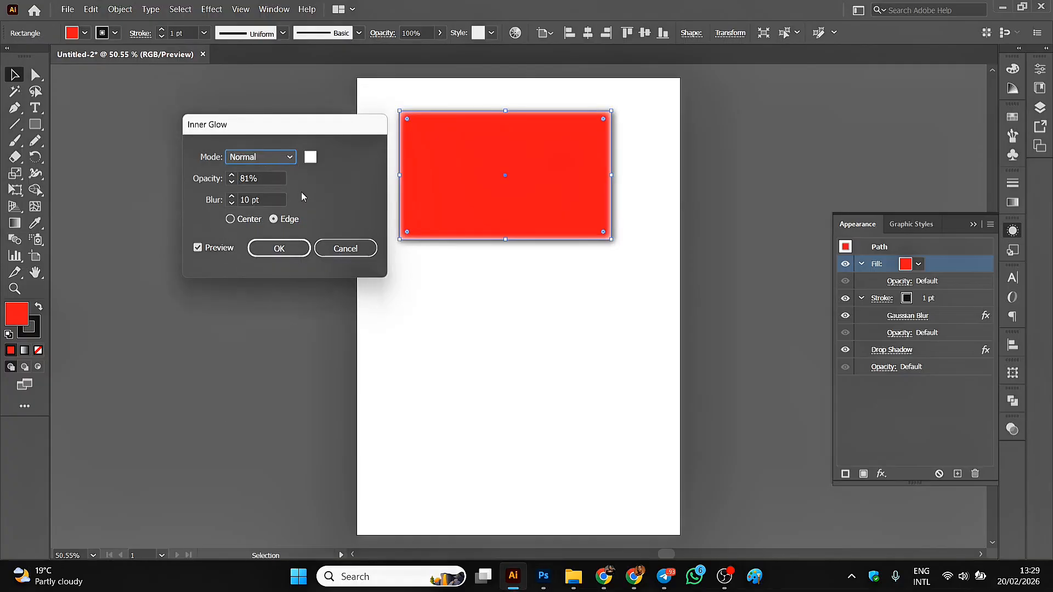
left_click(289, 158)
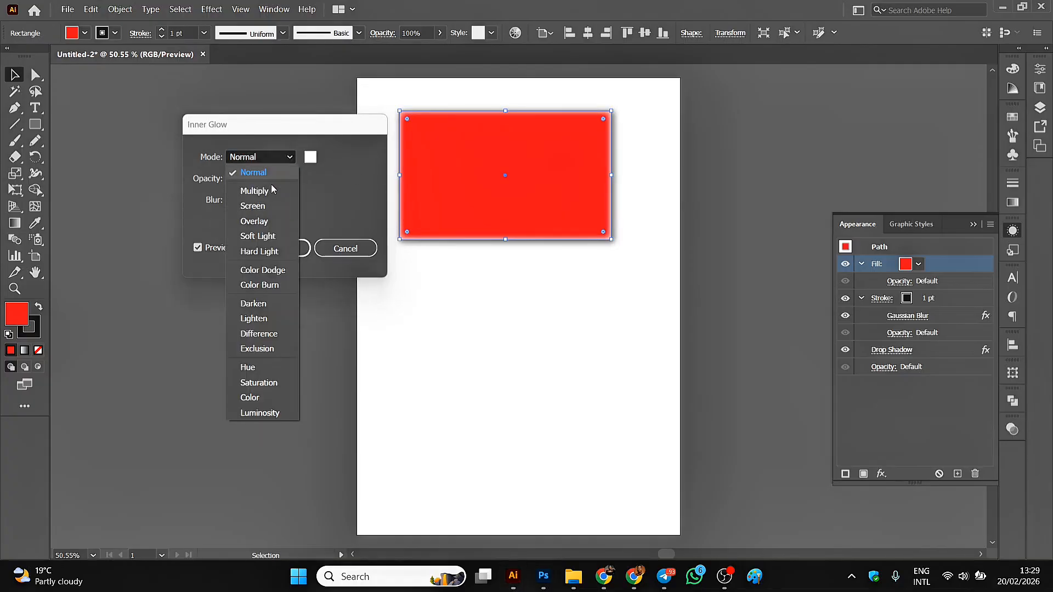
left_click(266, 195)
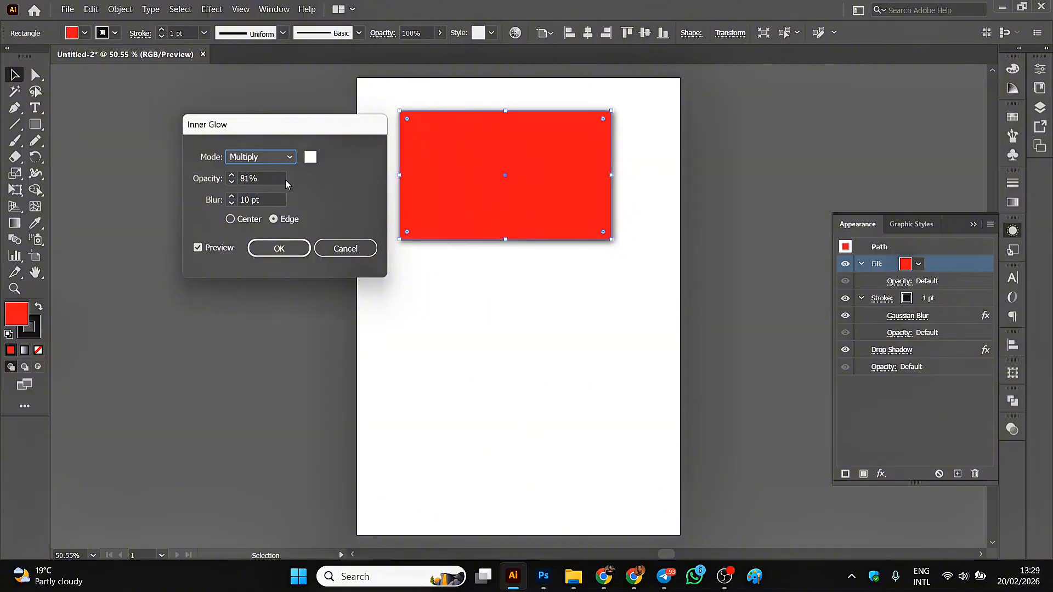
left_click(294, 159)
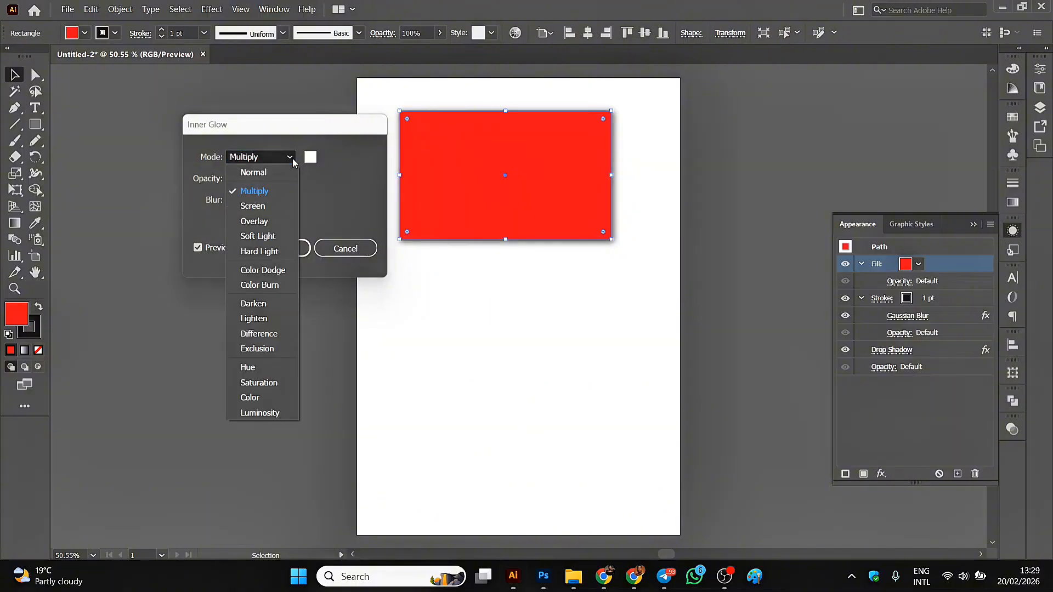
left_click(259, 205)
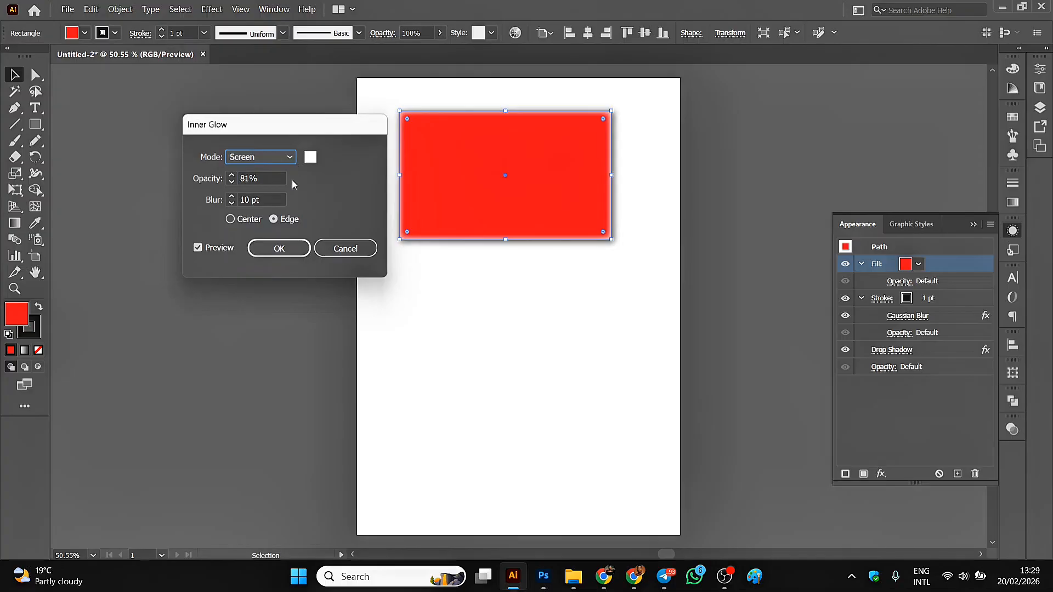
Apply the inner glow to the red fill and move the rectangle slightly up and left on the artboard.
left_click(267, 251)
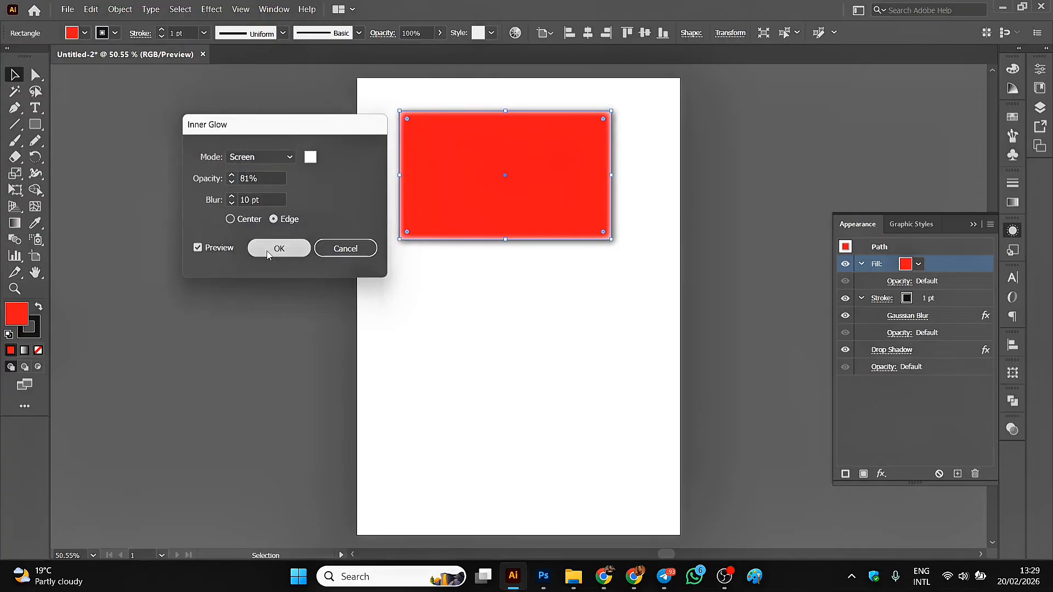
left_click(268, 222)
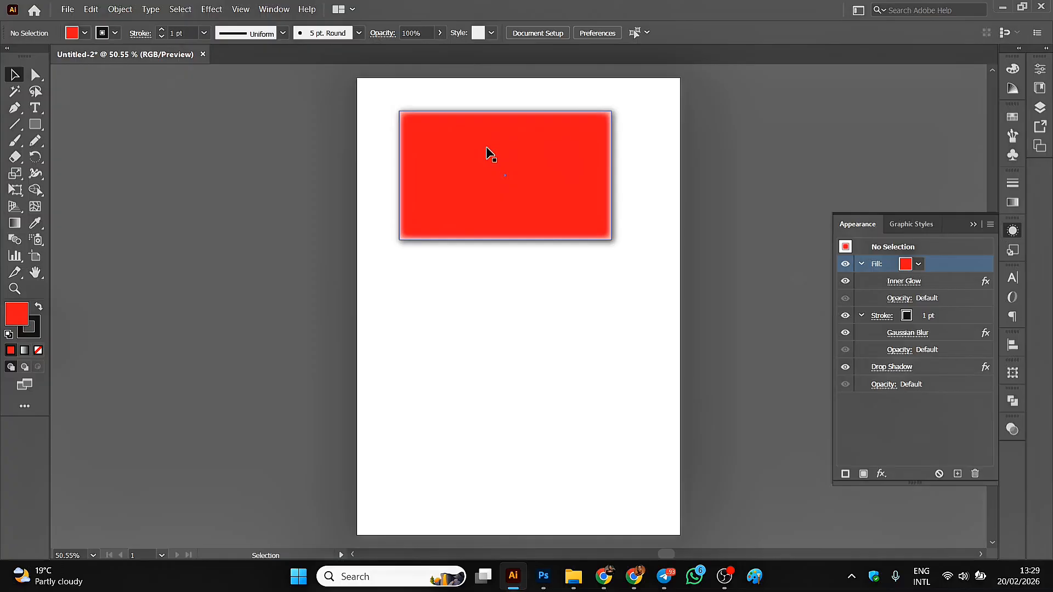
left_click(552, 131)
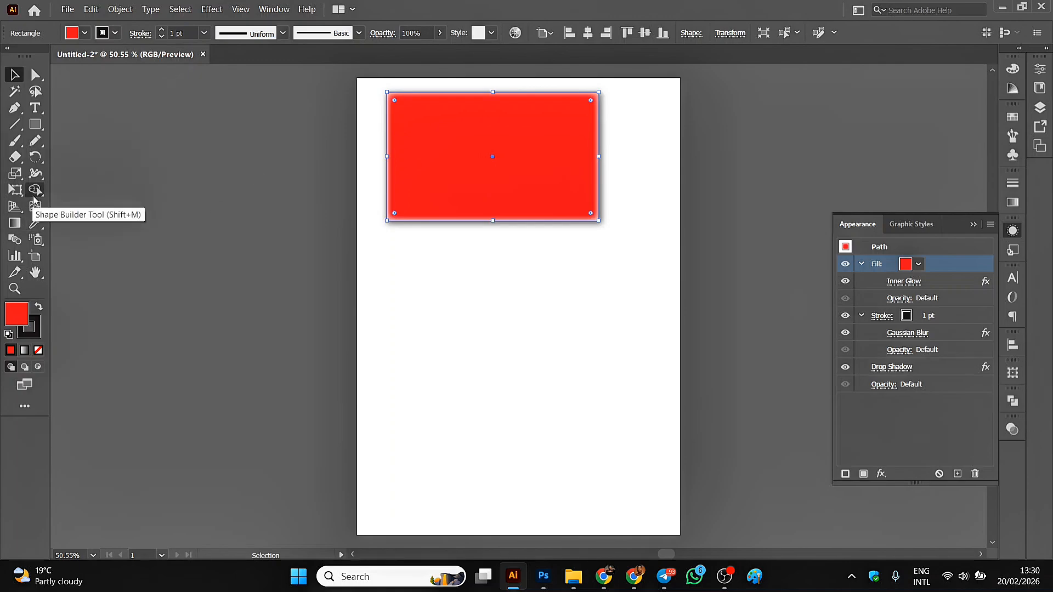
left_click(67, 11)
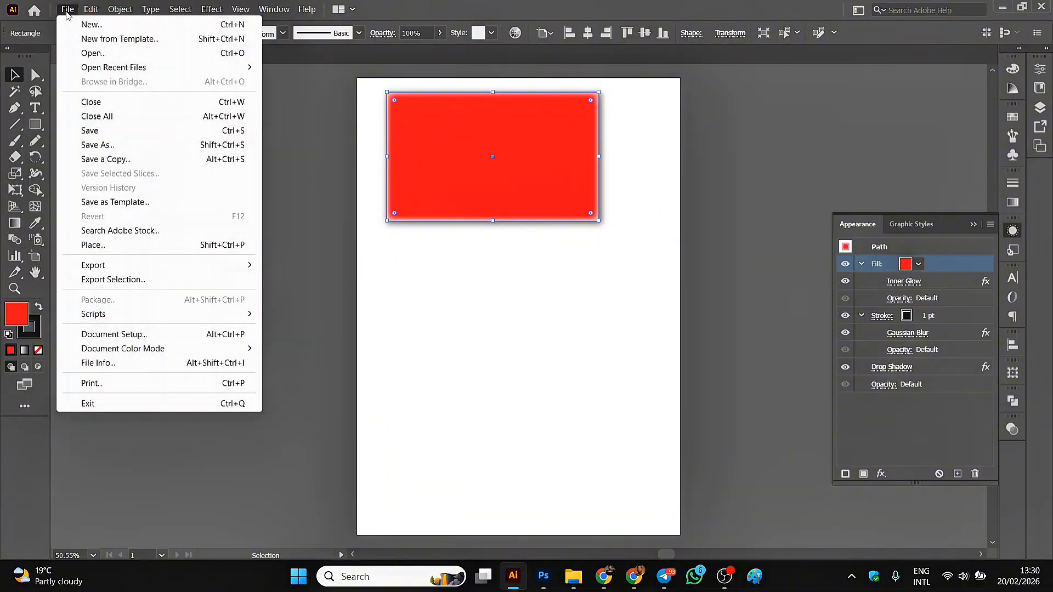
left_click(90, 246)
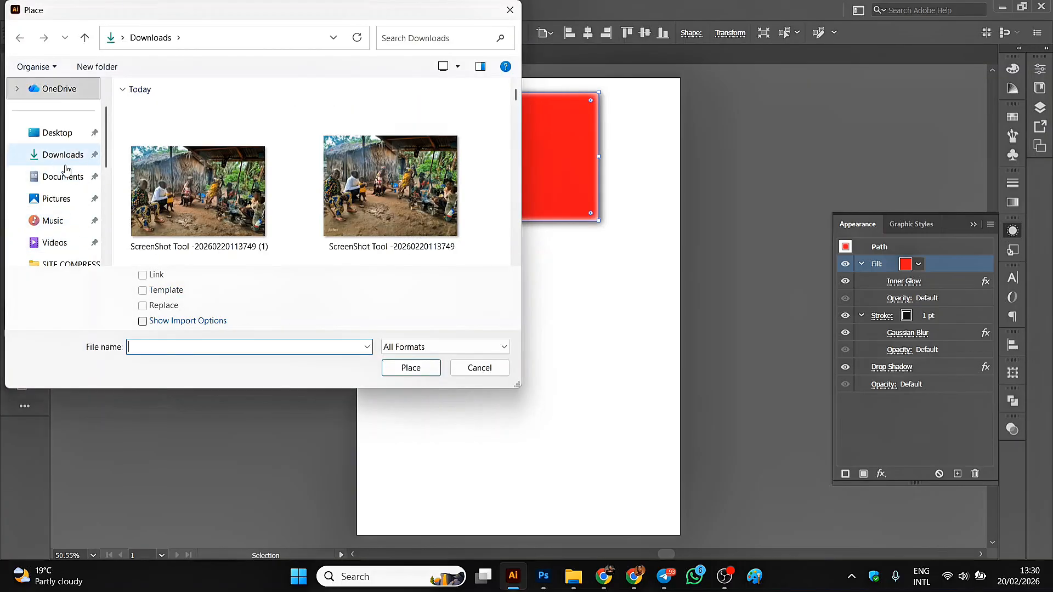
left_click(480, 368)
Bring the food picture named images from the Downloads folder in File Explorer onto the artboard below the rectangle and embed it.
mouse_move(571, 586)
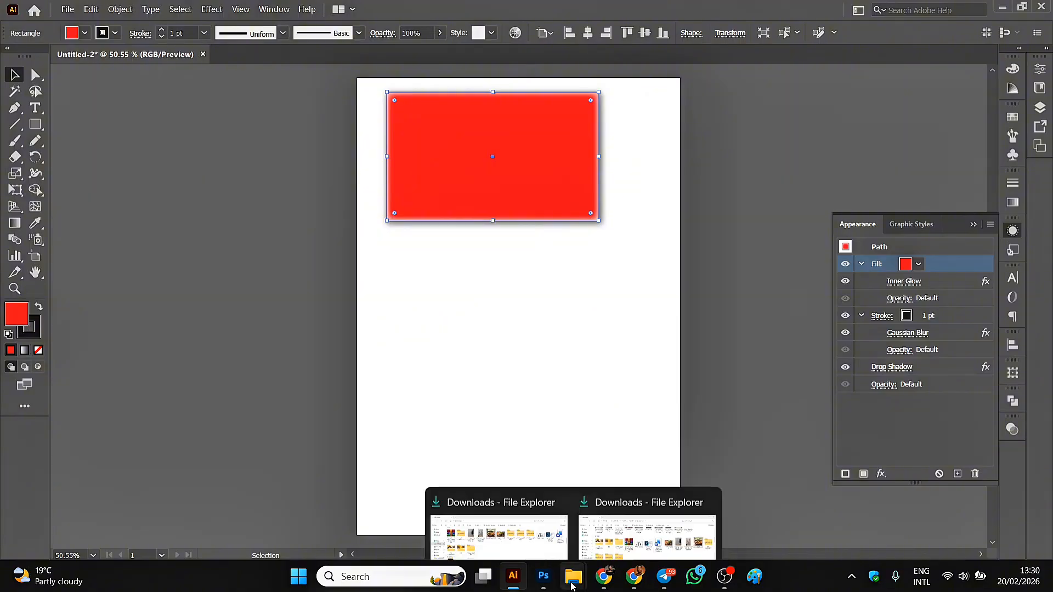
left_click(499, 530)
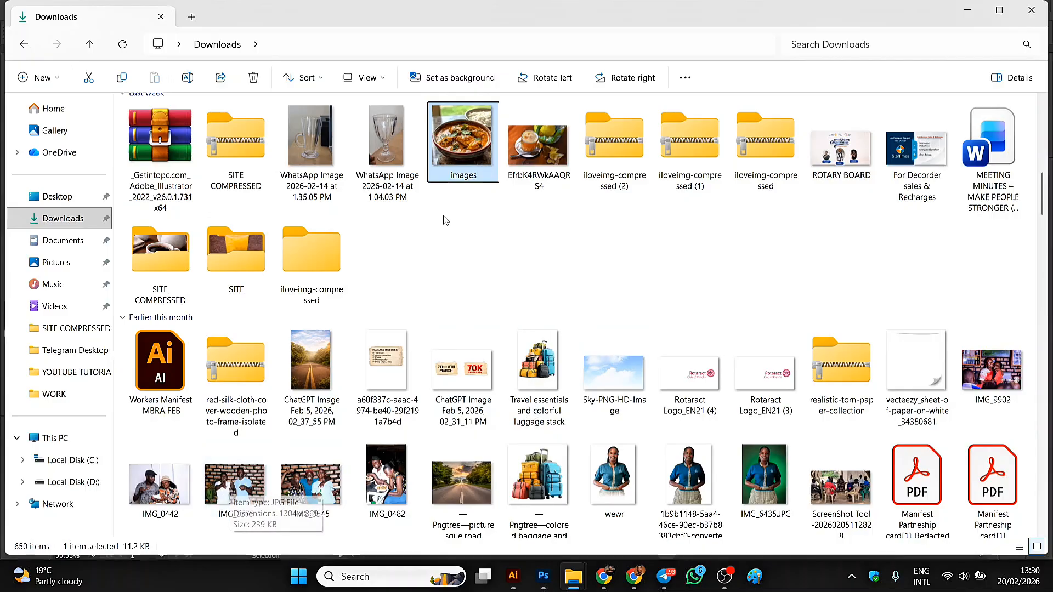
left_click_drag(471, 137, 470, 328)
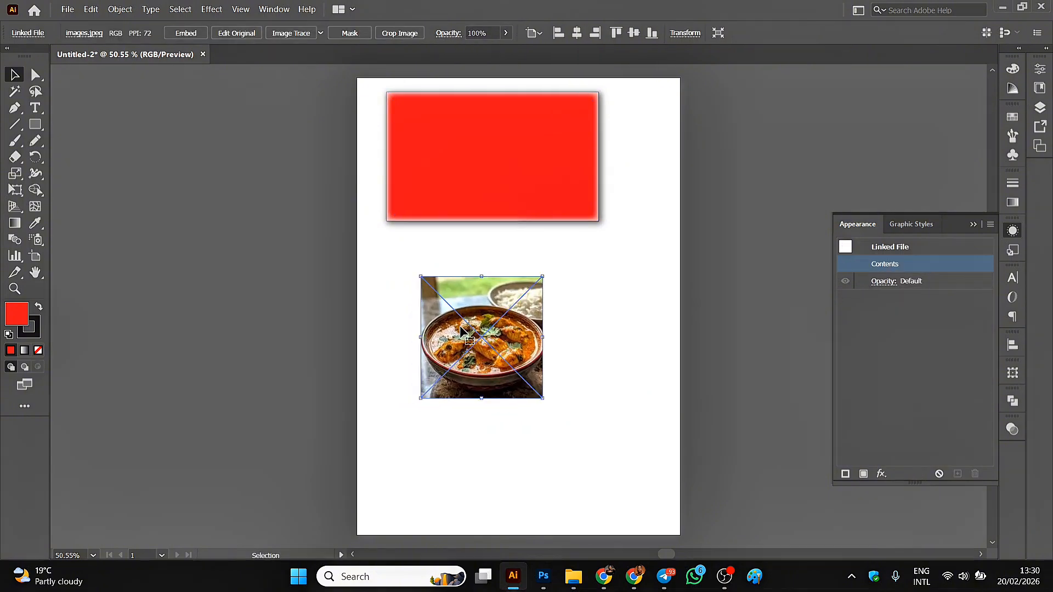
left_click(184, 34)
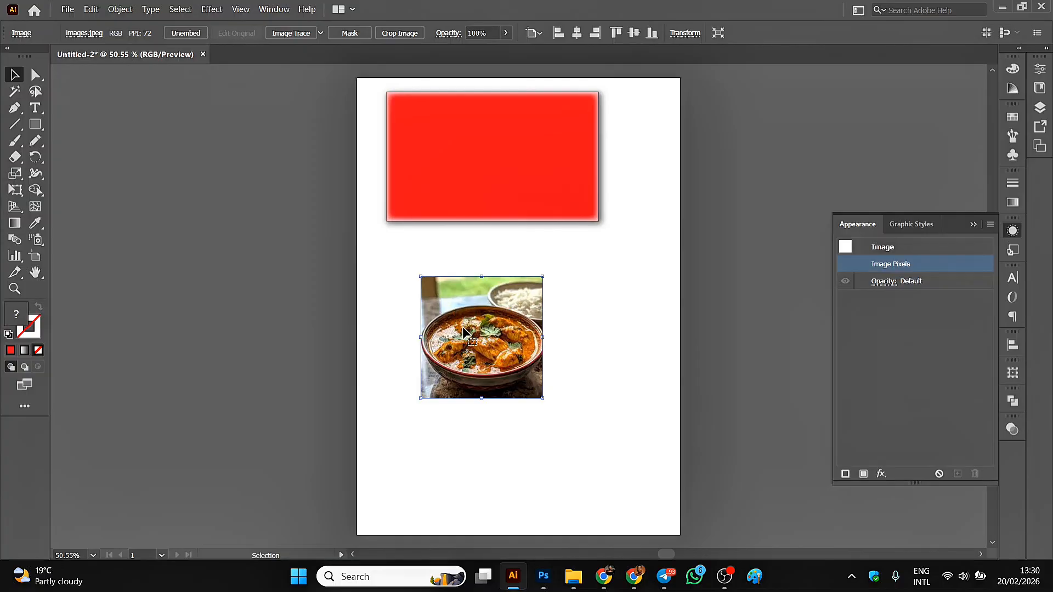
Draw a circle about 192 pt in diameter with the Ellipse tool over the food picture and position it on the bowl.
left_click(35, 126)
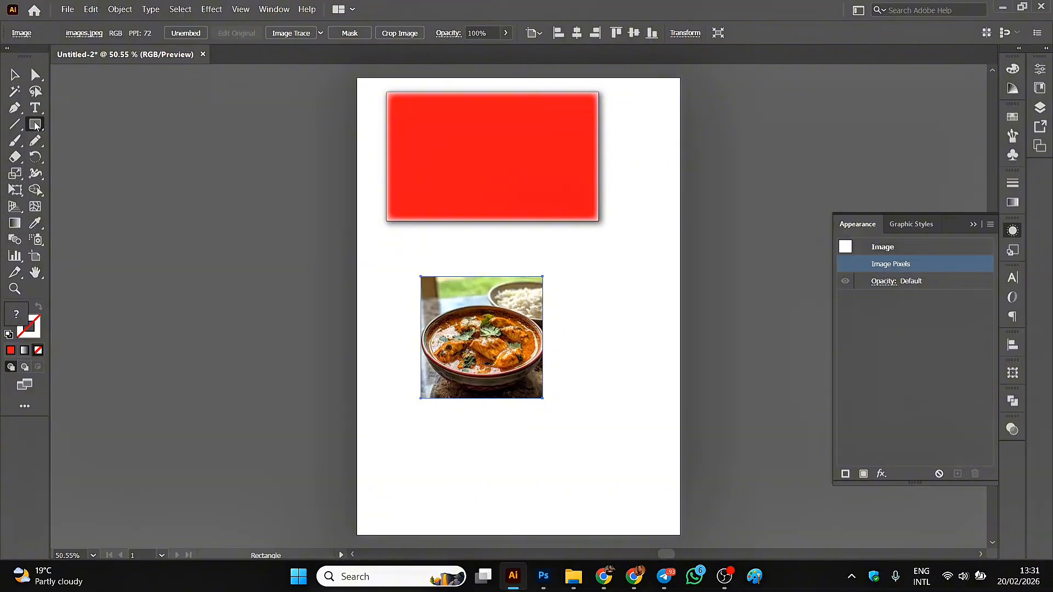
left_click(35, 125)
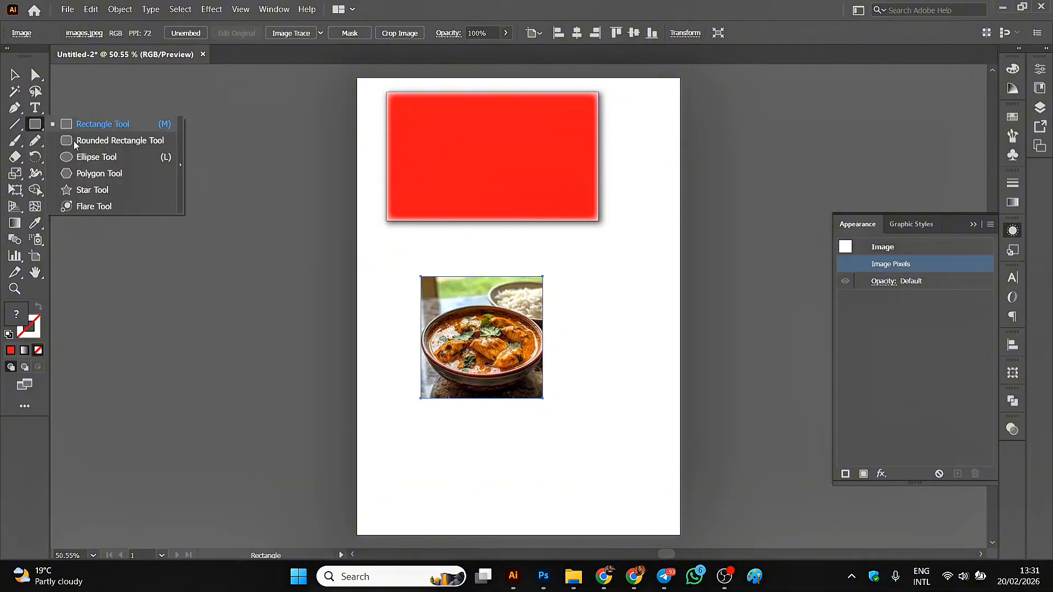
left_click(87, 157)
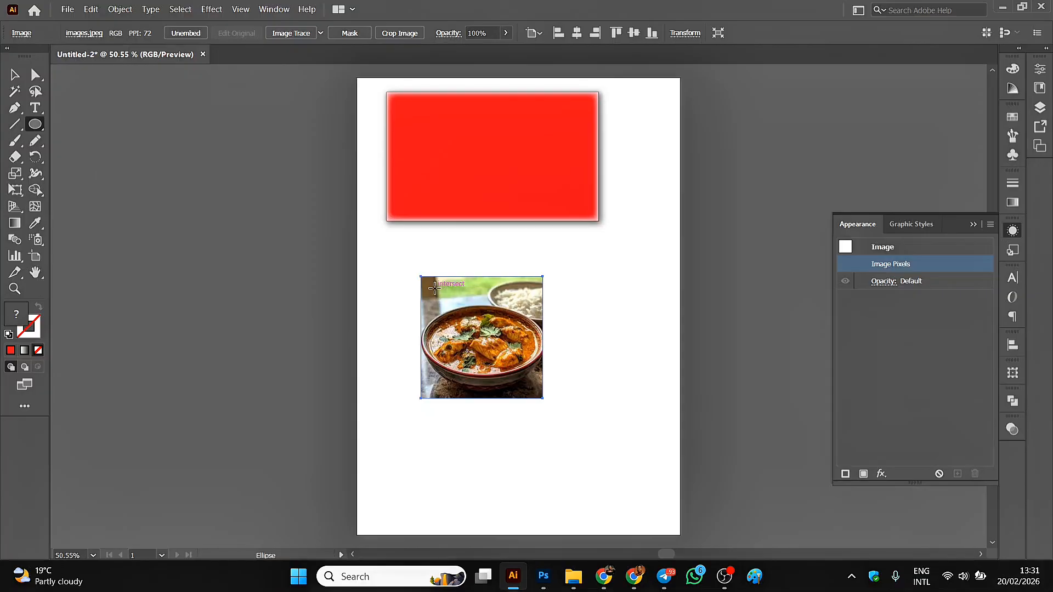
left_click_drag(435, 288, 539, 392)
left_click(15, 75)
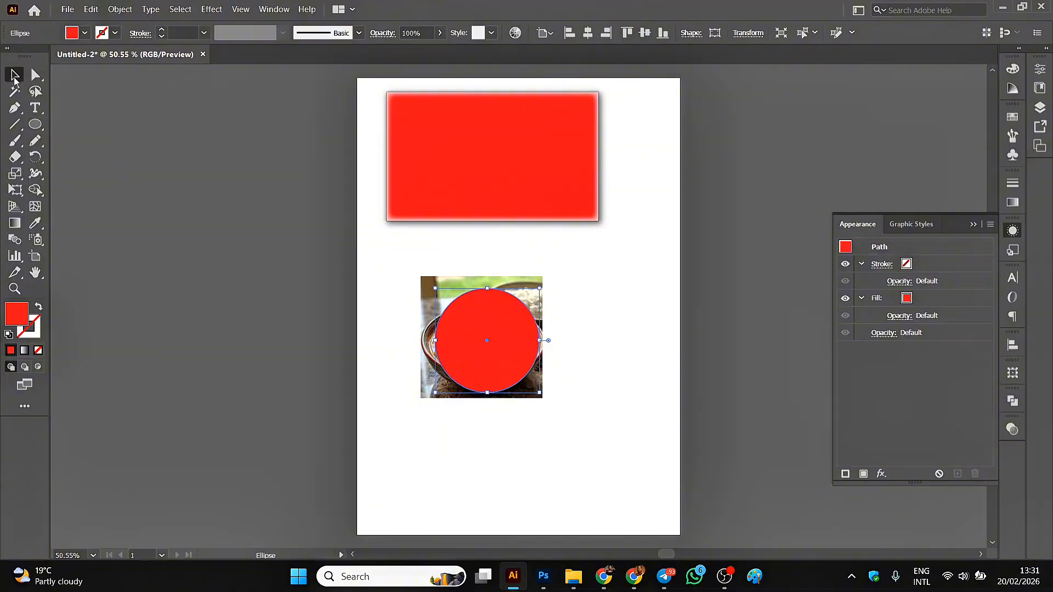
left_click_drag(467, 331, 458, 330)
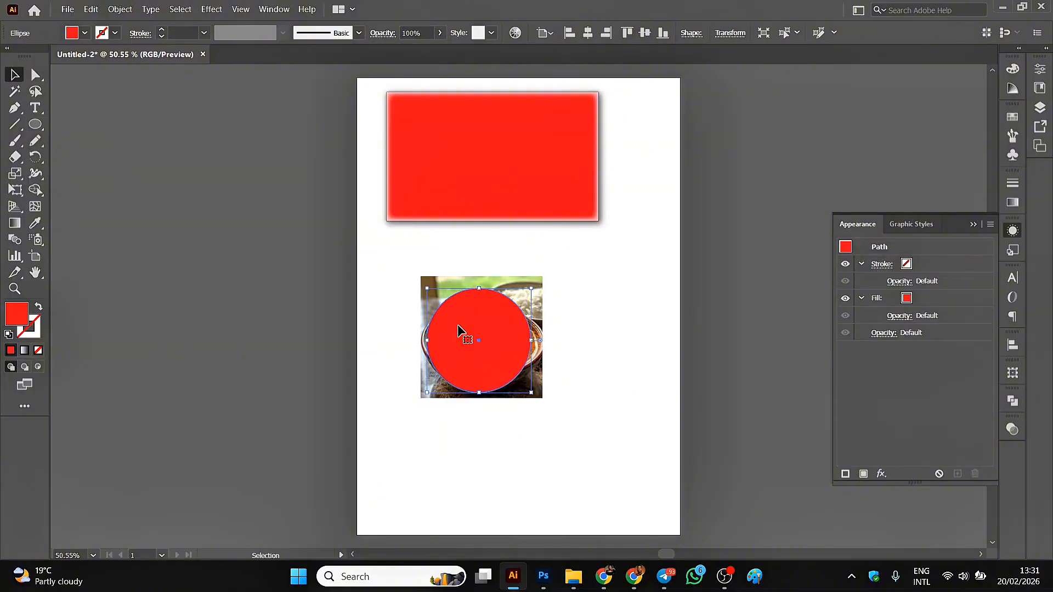
Select the red circle together with the food picture and make a clipping mask from them.
left_click(394, 254)
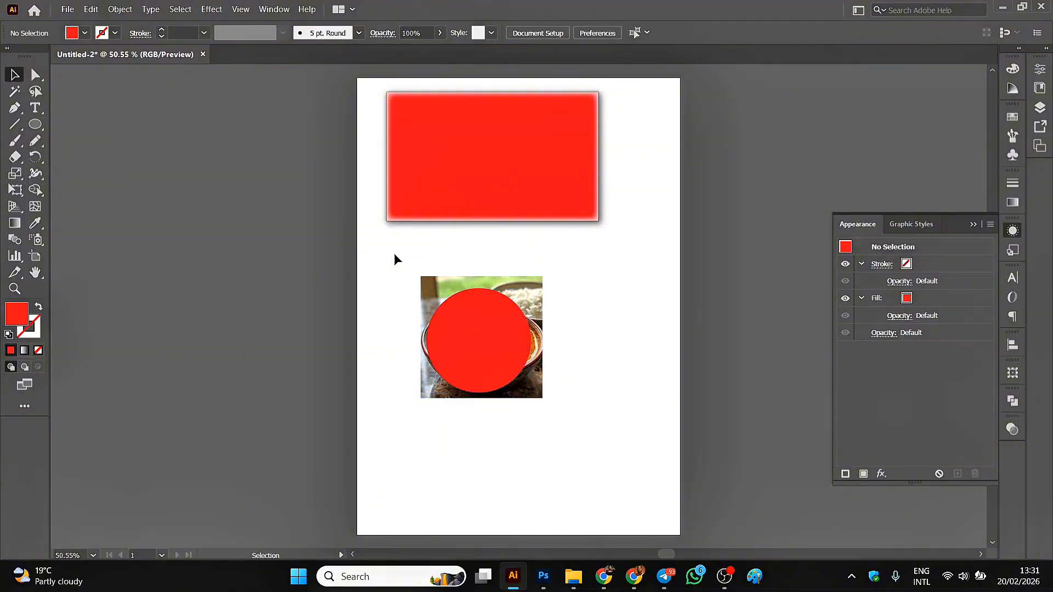
left_click_drag(394, 254, 516, 392)
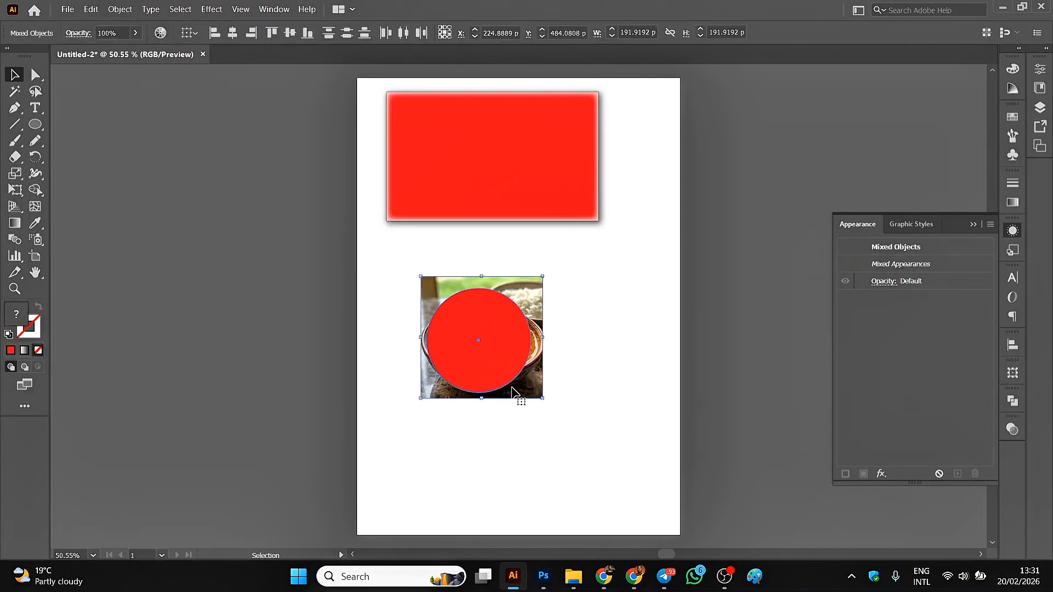
double_click(458, 324)
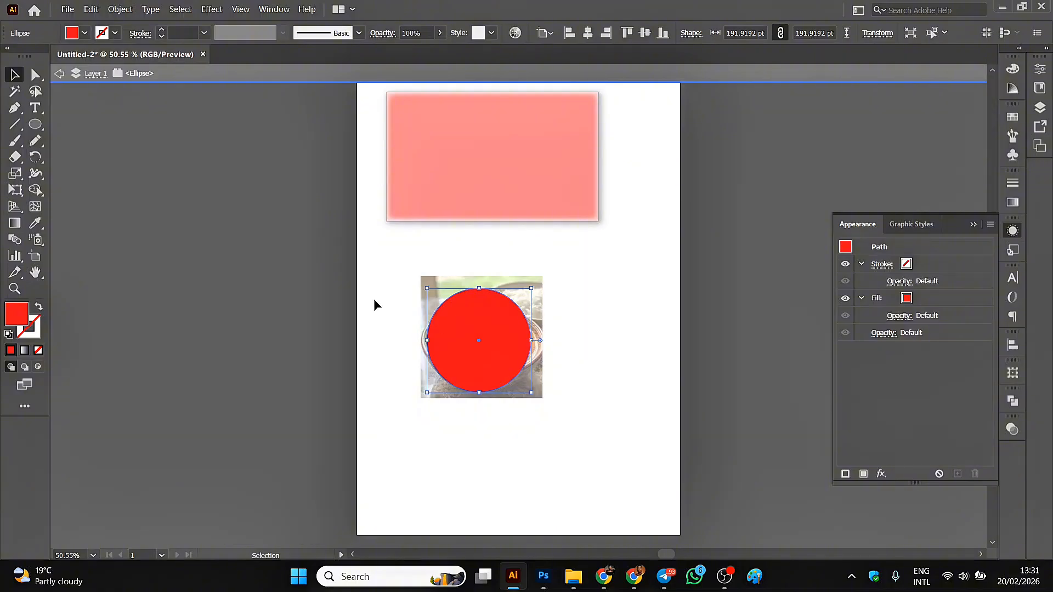
left_click(374, 305)
double_click(375, 305)
left_click_drag(397, 265, 492, 408)
right_click(476, 351)
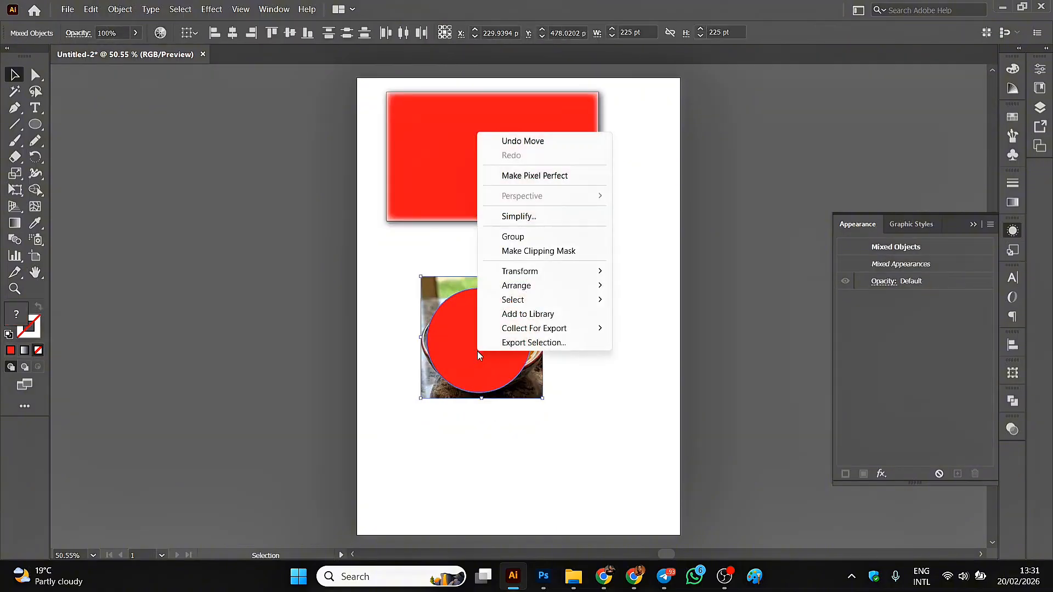
left_click(539, 252)
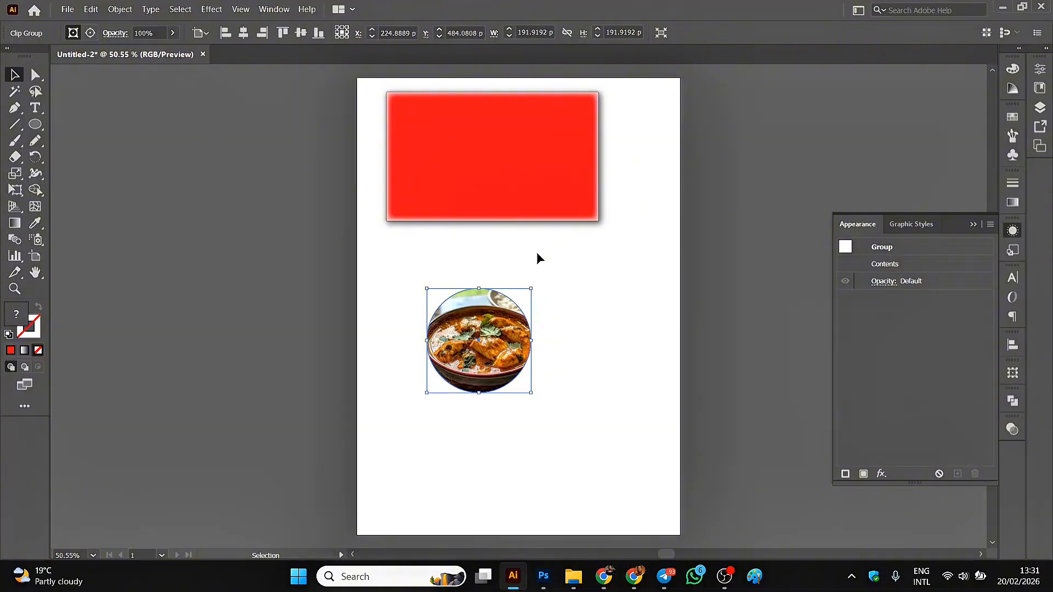
Nudge the clipped circle slightly right and shift the food picture slightly upward inside its mask with Direct Selection.
left_click(36, 77)
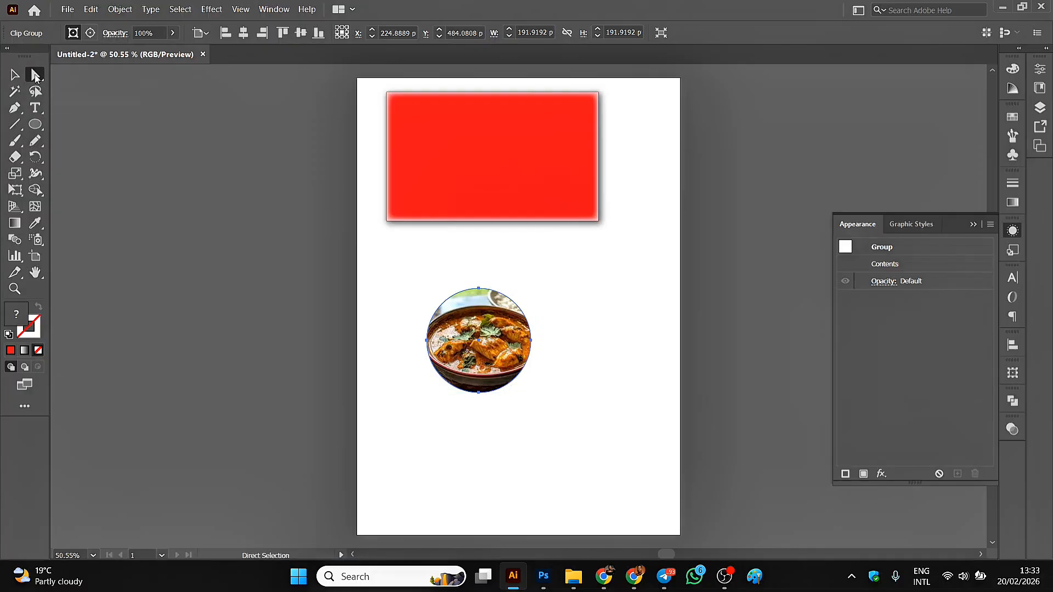
mouse_move(491, 354)
left_mouse_down()
mouse_move(485, 348)
mouse_move(496, 353)
left_mouse_up()
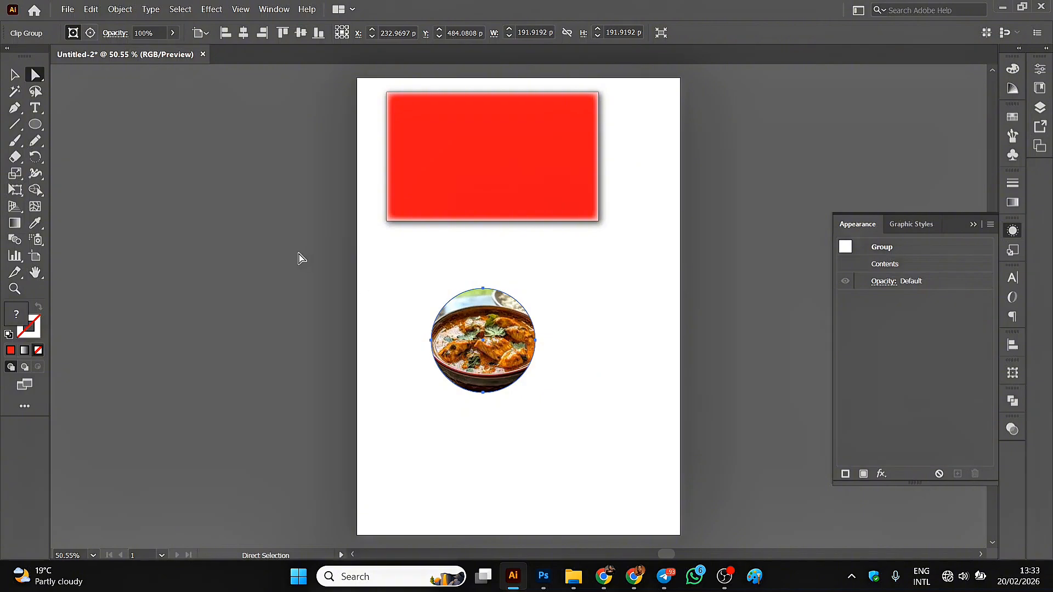
left_click(298, 259)
left_click_drag(475, 339, 475, 337)
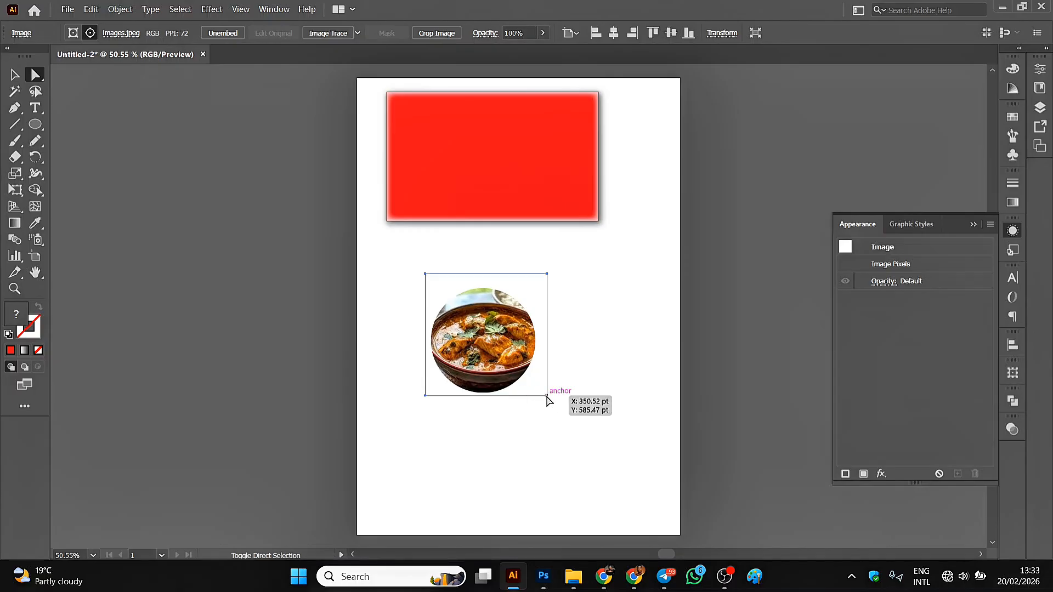
Select only the food picture inside the circular mask and enlarge it from its lower-right corner.
left_click(564, 412)
left_click(496, 362)
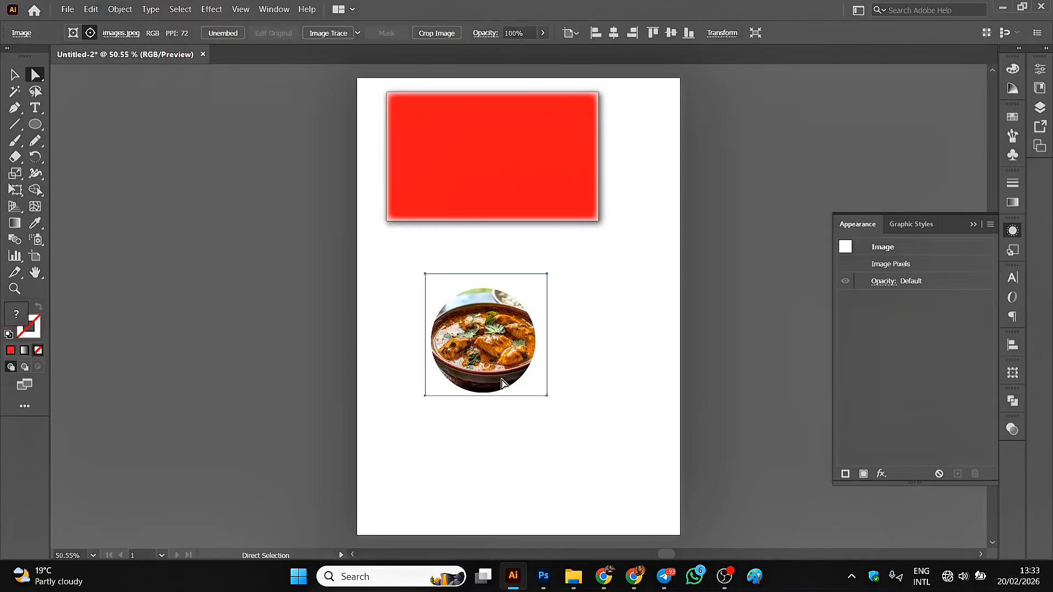
left_click(559, 408)
left_click(467, 346)
left_click(14, 76)
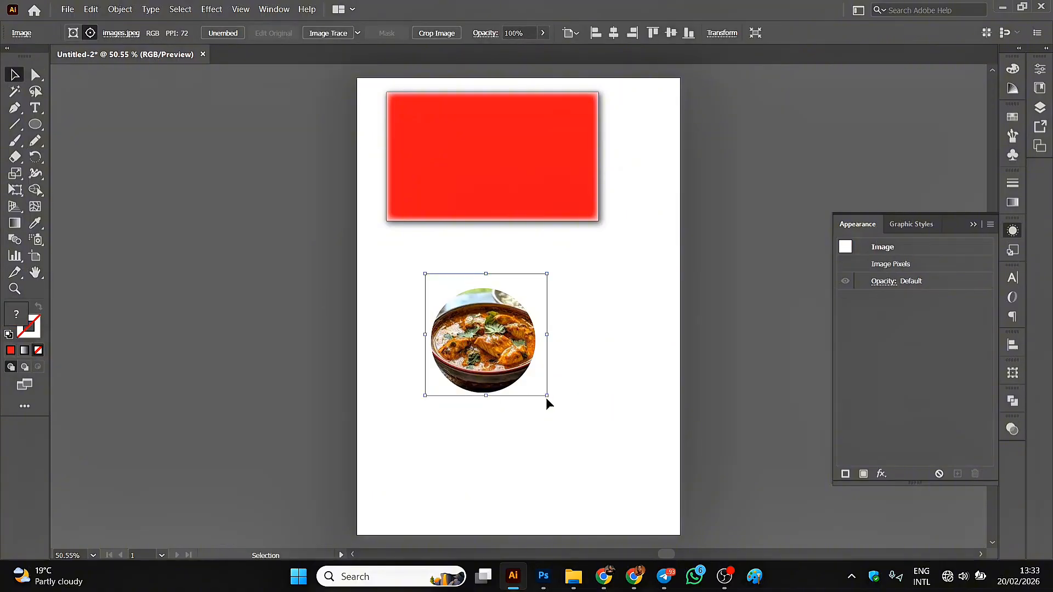
left_click_drag(547, 395, 571, 419)
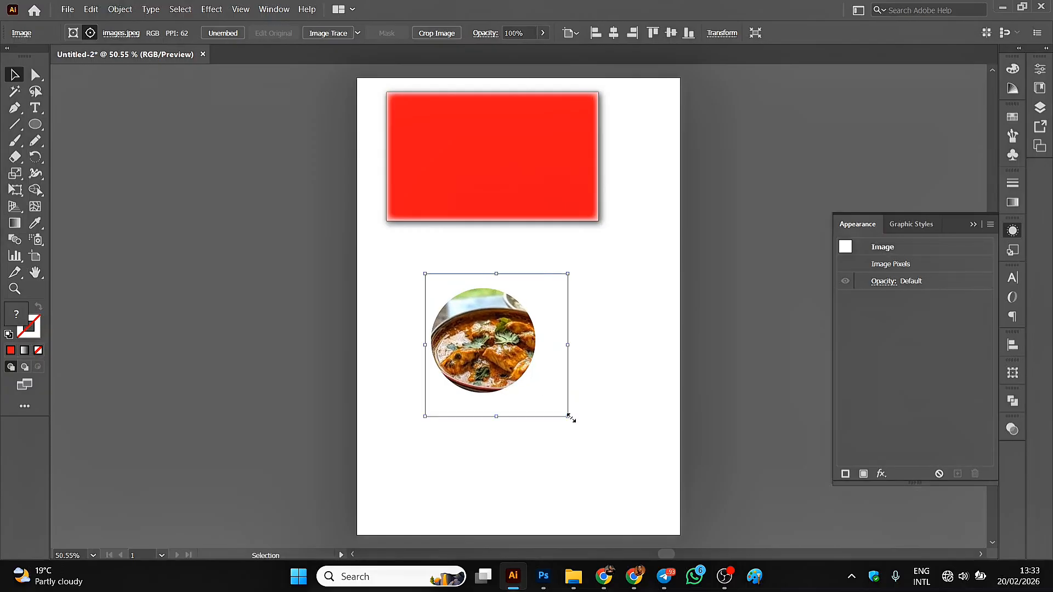
Reposition the enlarged picture within its mask and move the clipped circle just below the rectangle's left half.
left_click(35, 75)
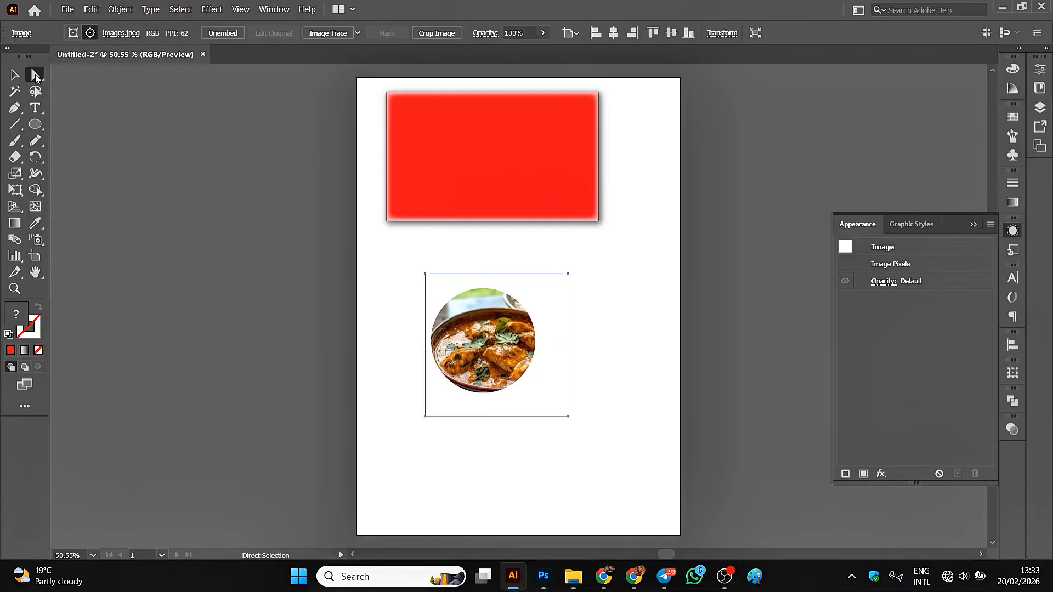
left_click_drag(492, 357, 485, 350)
left_click(15, 75)
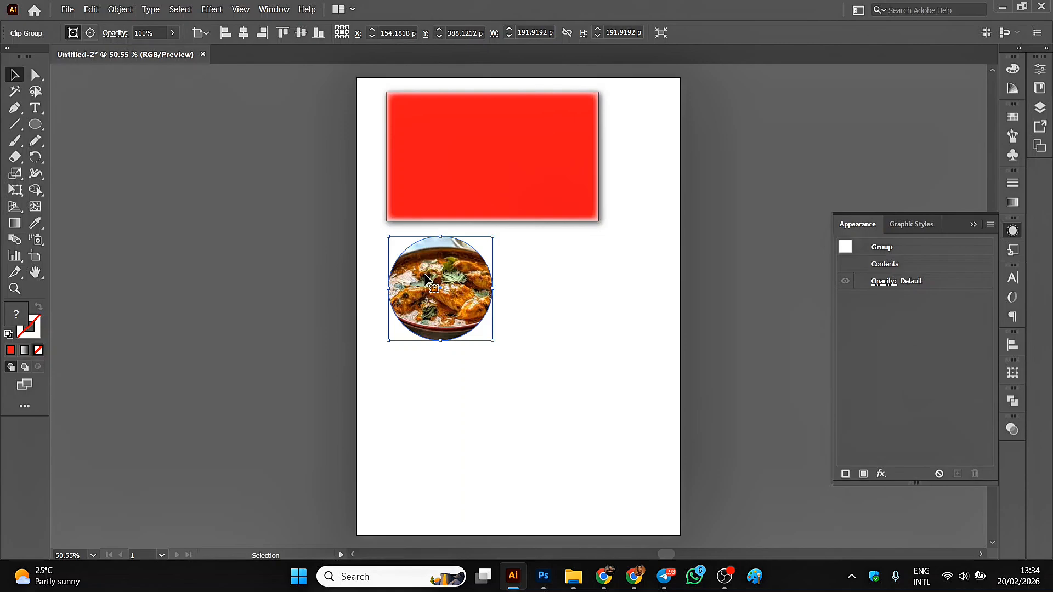
left_click(261, 192)
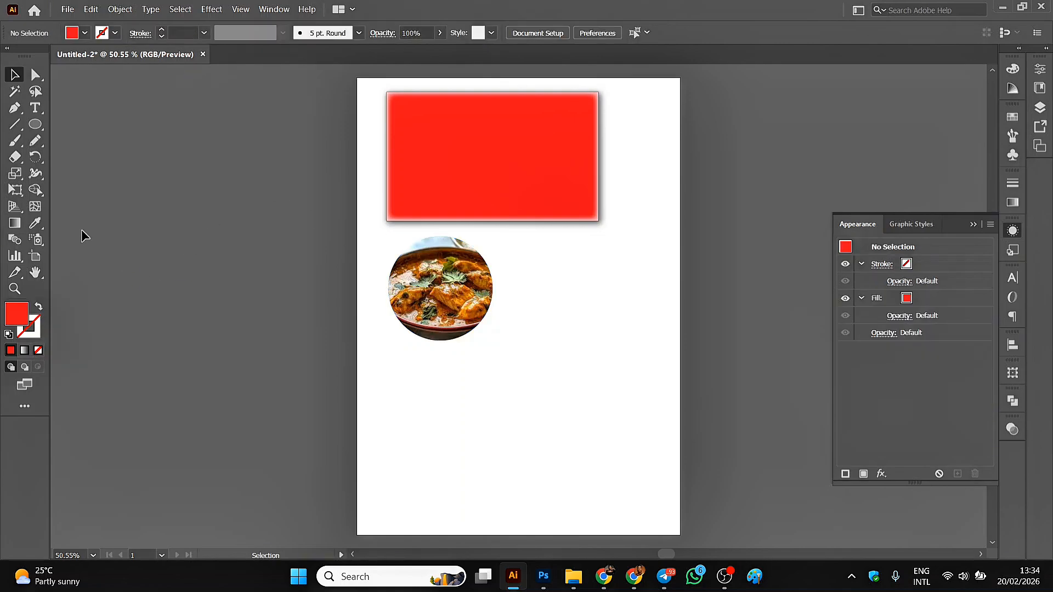
Place the "images" food picture from the Downloads folder on the artboard, move it below the clipped circle, and embed it.
mouse_move(575, 583)
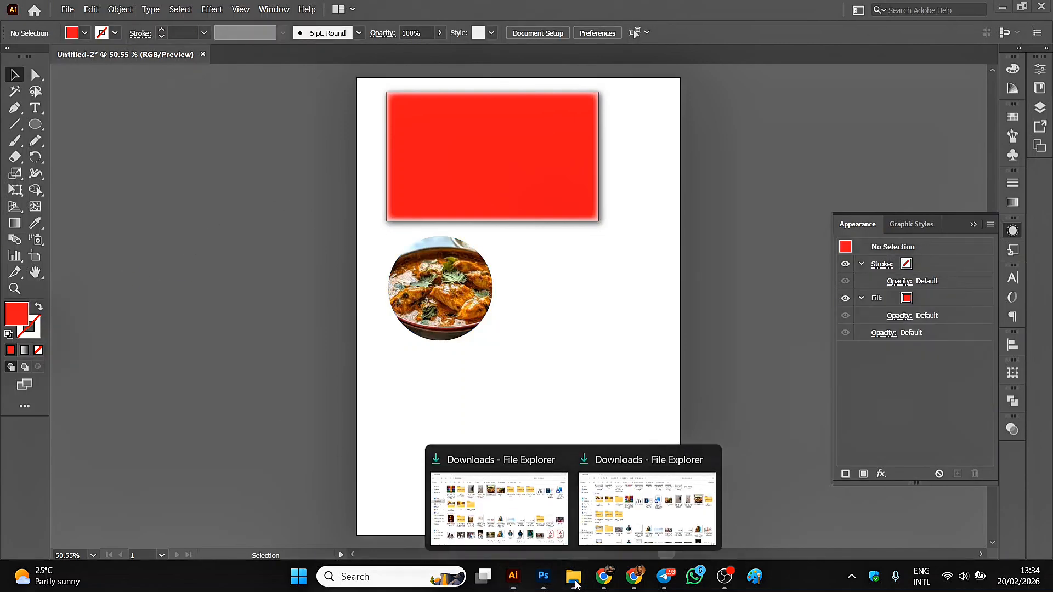
left_click(512, 513)
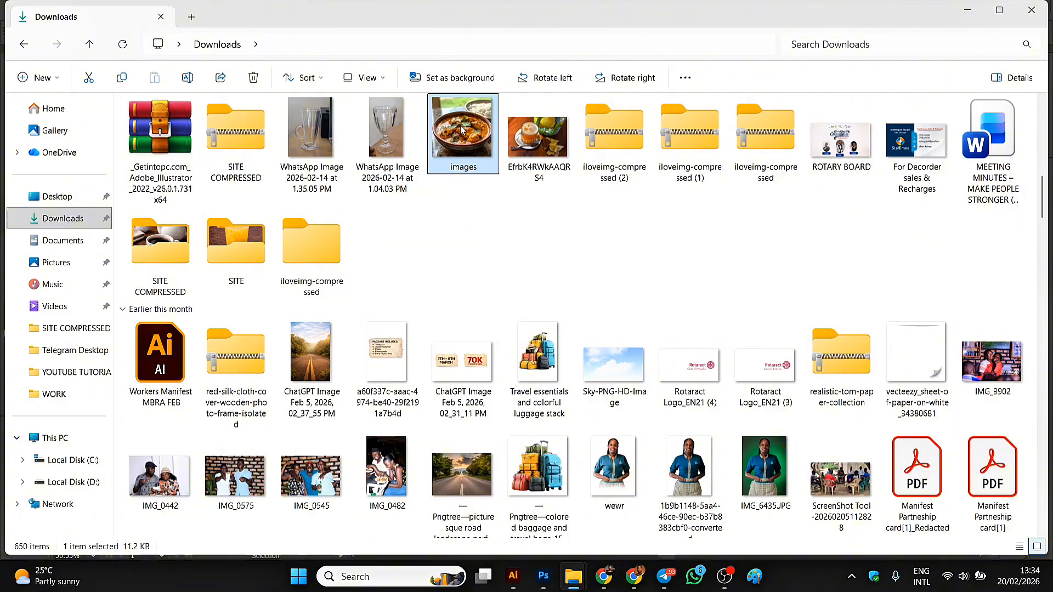
left_click_drag(461, 130, 398, 425)
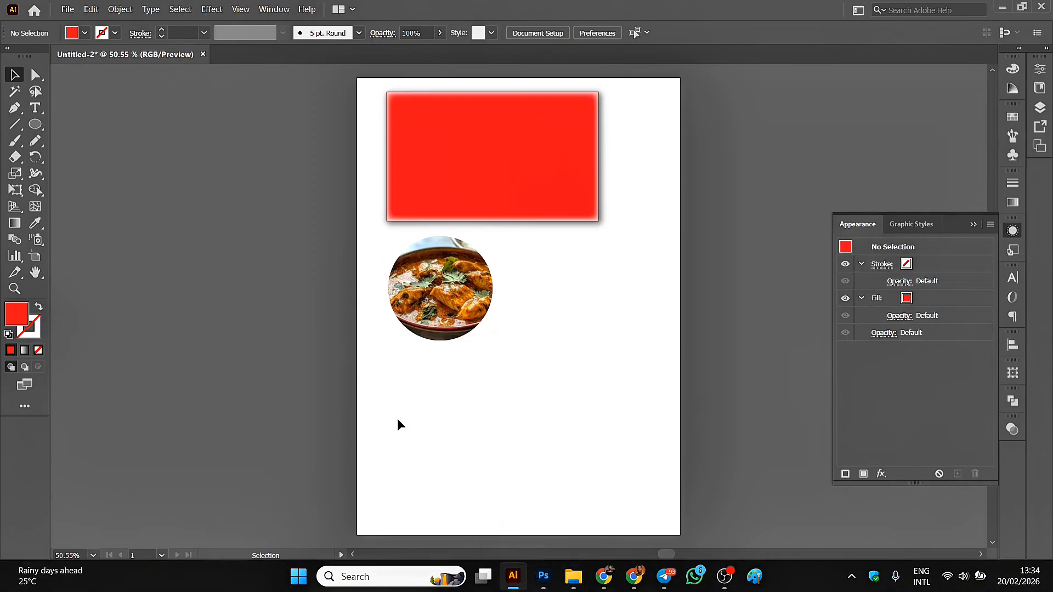
left_click(430, 300)
left_click(384, 382)
left_click_drag(384, 382, 500, 382)
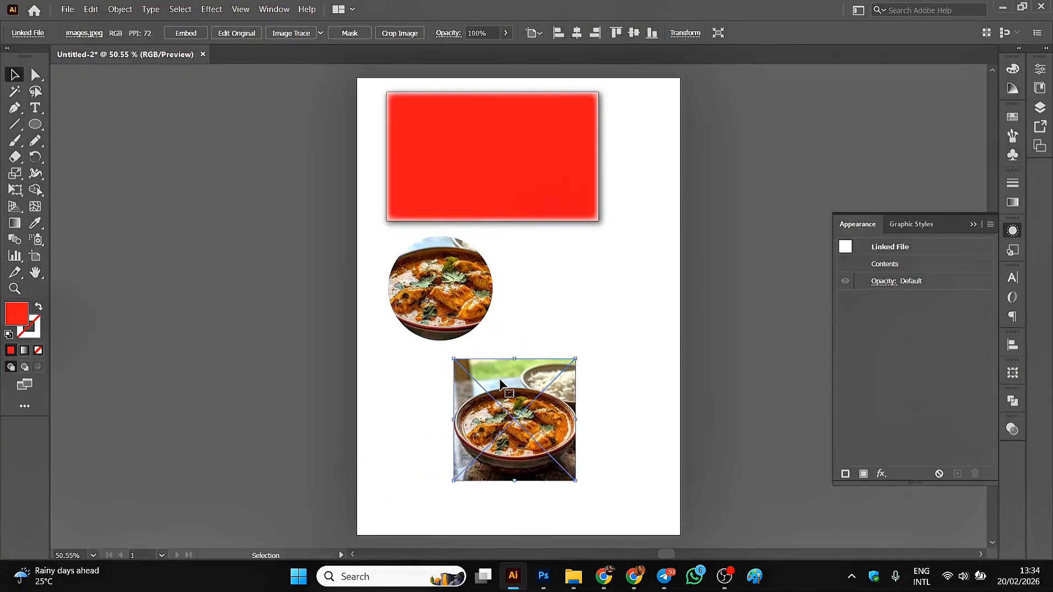
left_click(186, 33)
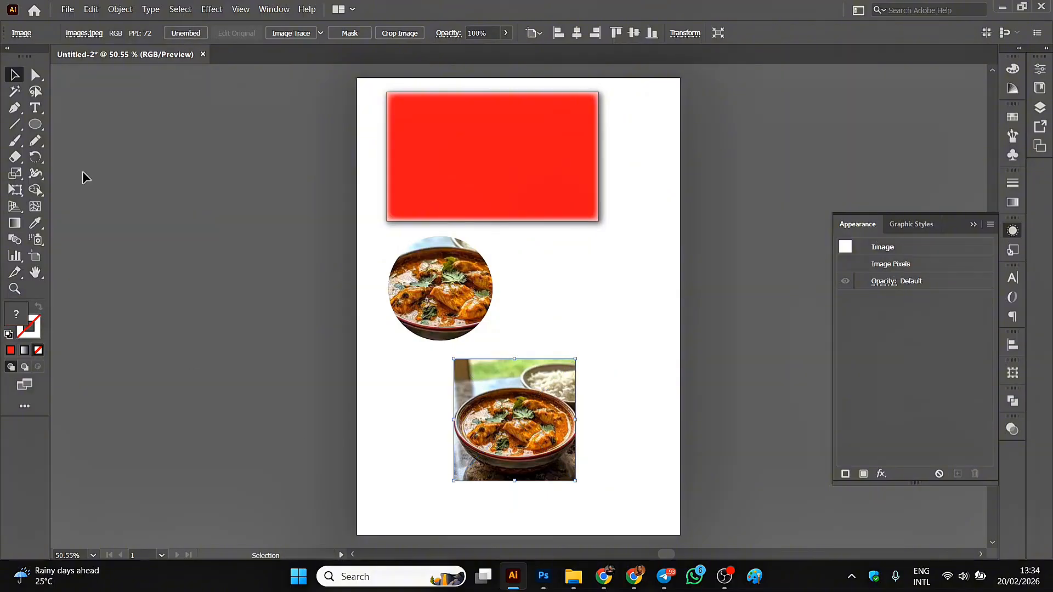
Draw a red rectangle of about 225 by 225 pt that exactly covers the newly placed food picture.
left_click(35, 125)
left_click(35, 125)
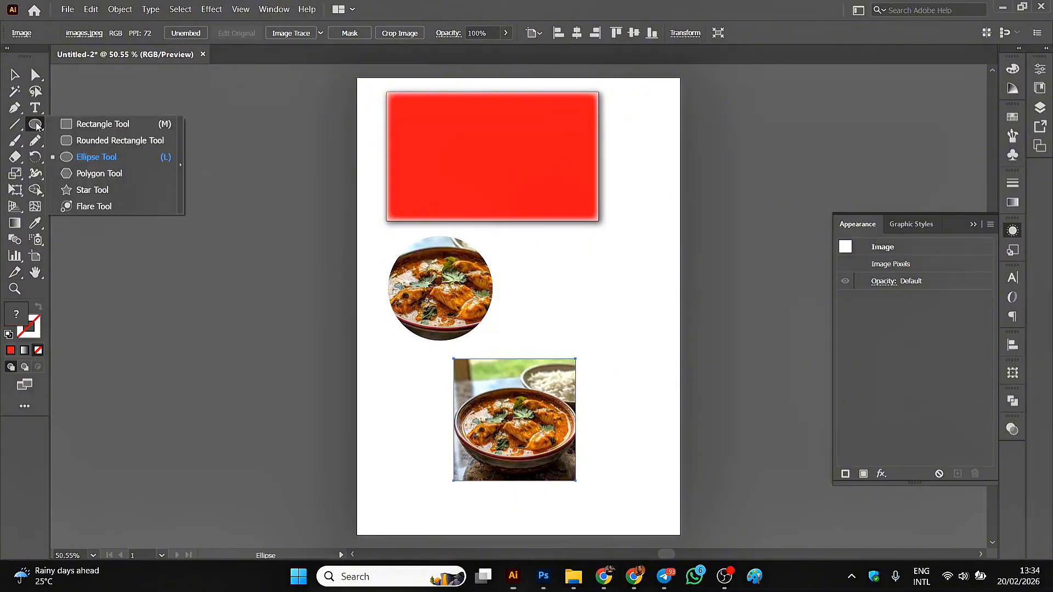
left_click(65, 124)
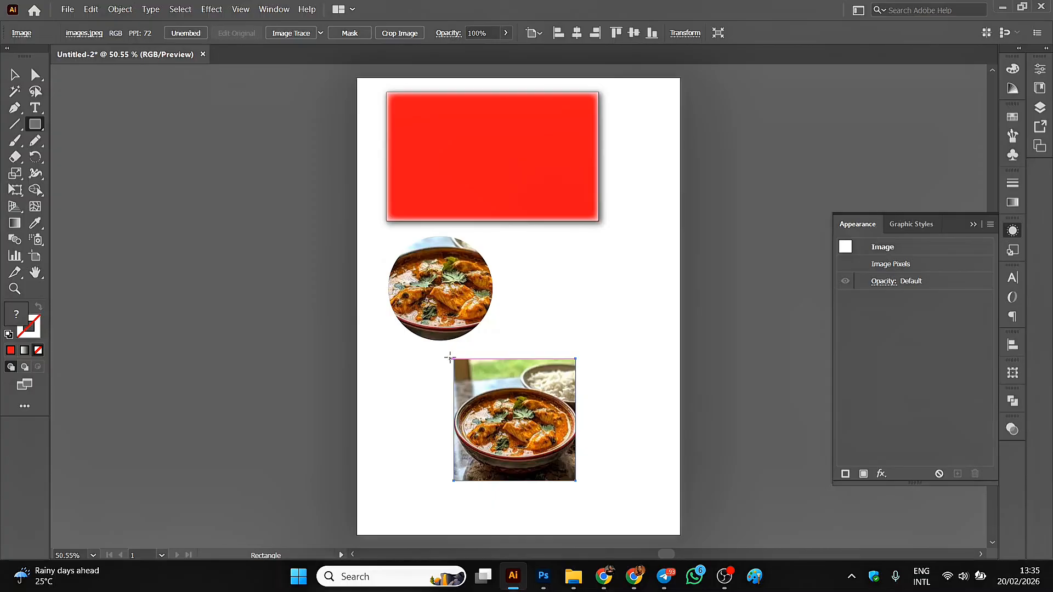
left_click_drag(453, 359, 574, 481)
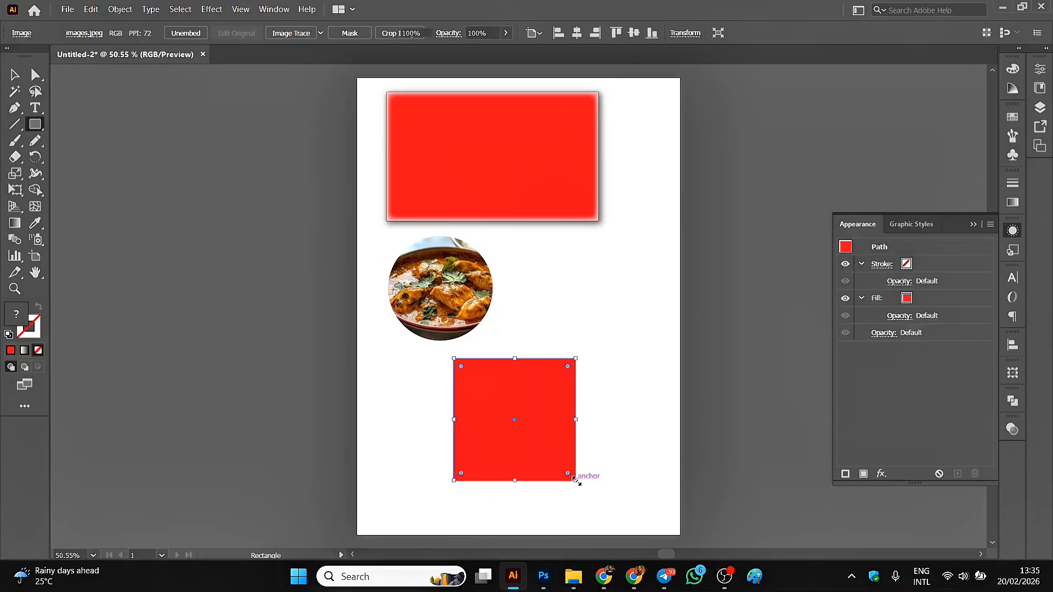
Select the red square together with the picture beneath it and make an opacity mask from them.
left_click(13, 74)
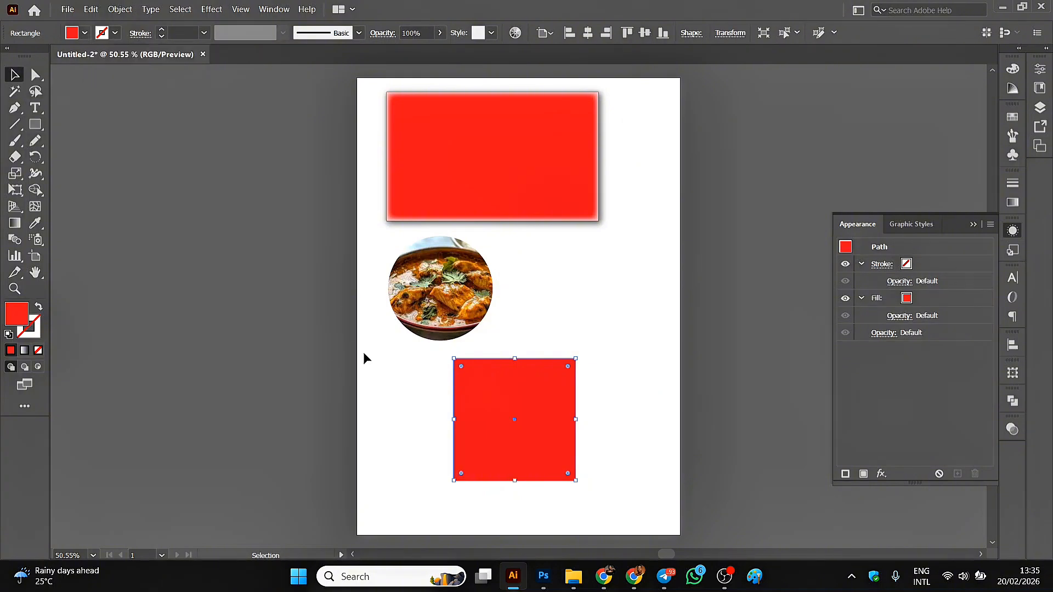
left_click(411, 370)
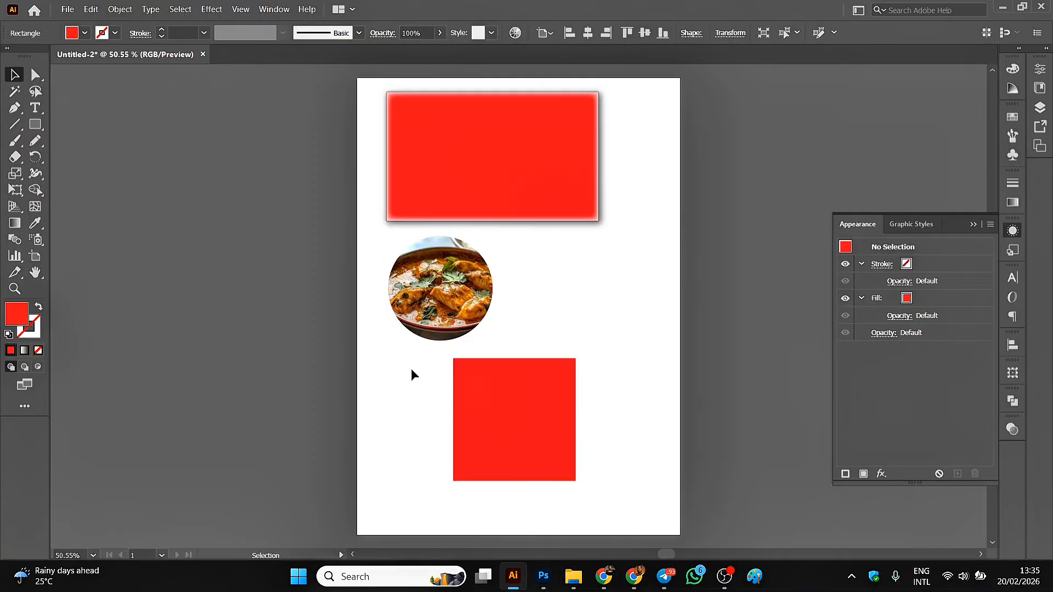
left_click_drag(413, 362, 577, 488)
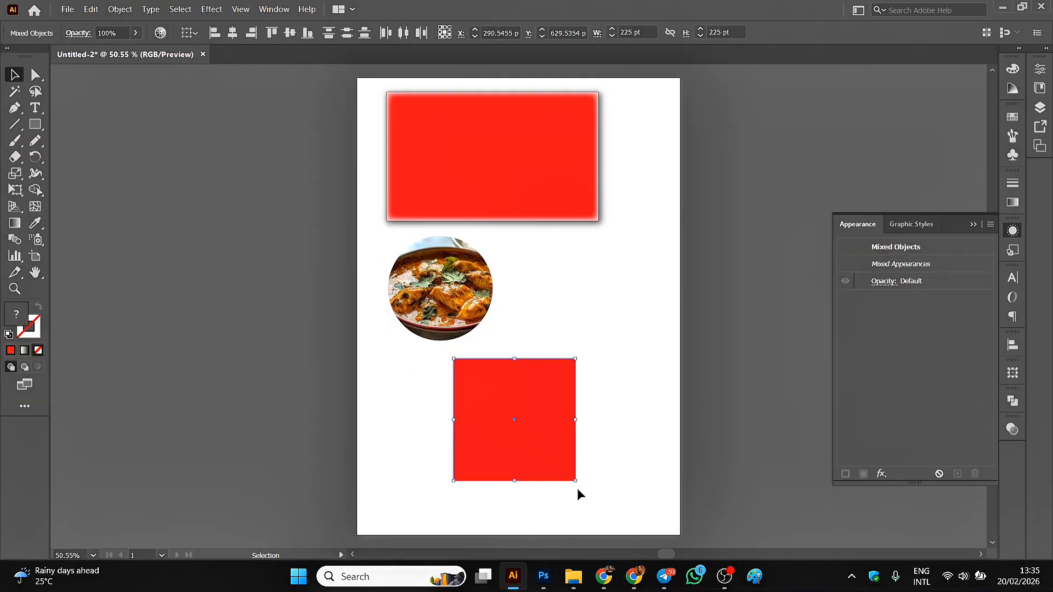
left_click(274, 9)
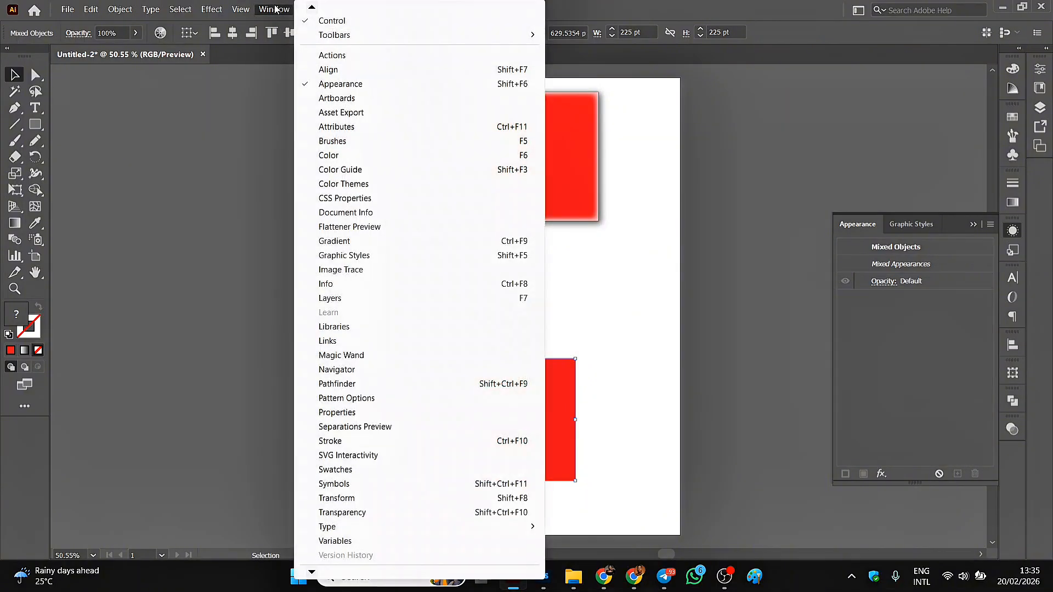
left_click(342, 513)
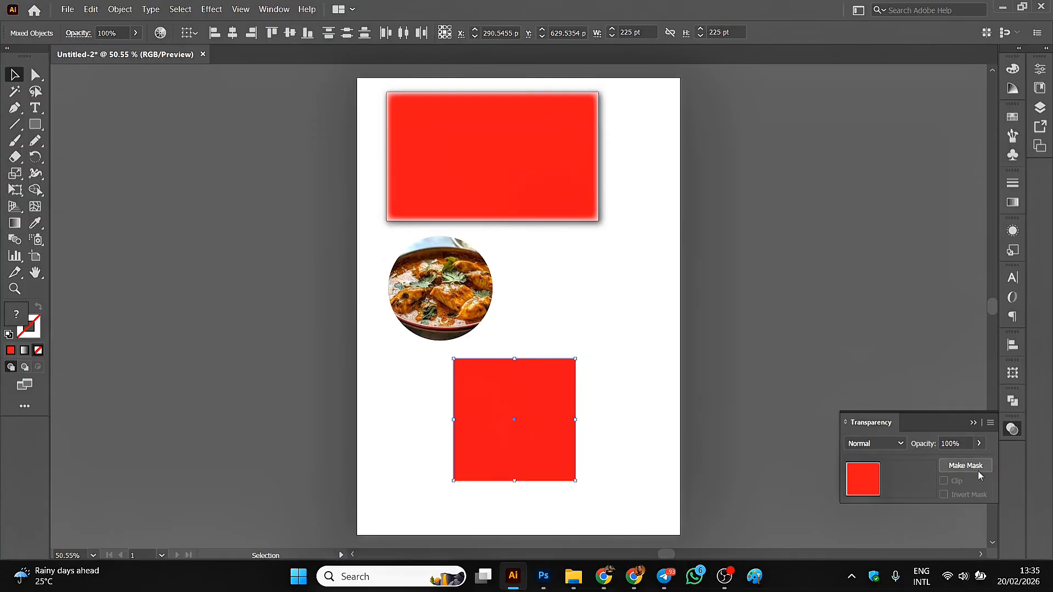
left_click(958, 466)
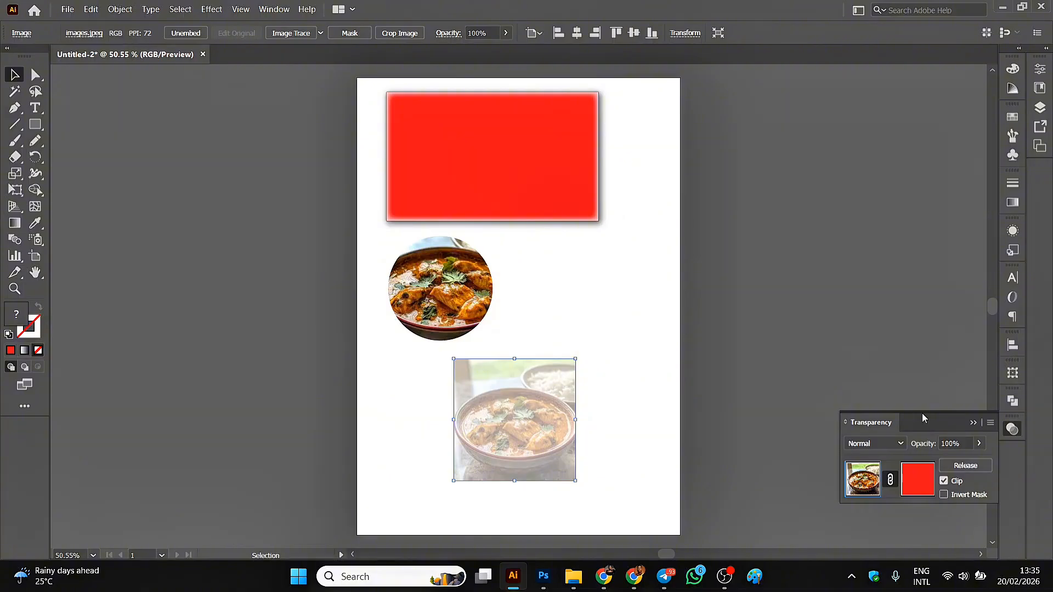
left_click_drag(923, 413, 896, 318)
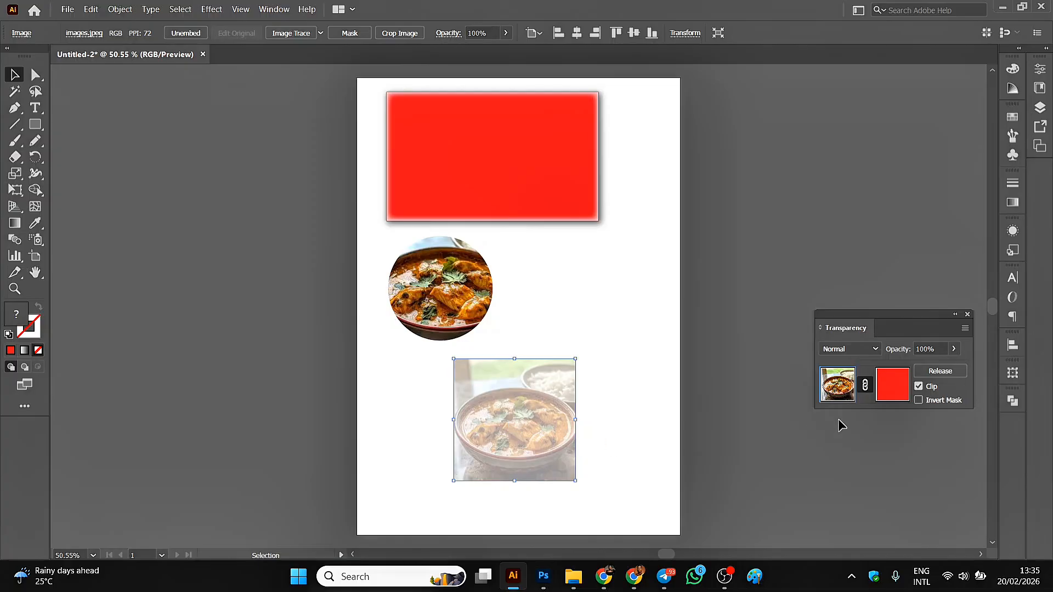
Fill the opacity mask's rectangle with a white-to-black linear gradient and move the gradient midpoint to about 41%.
left_click(891, 387)
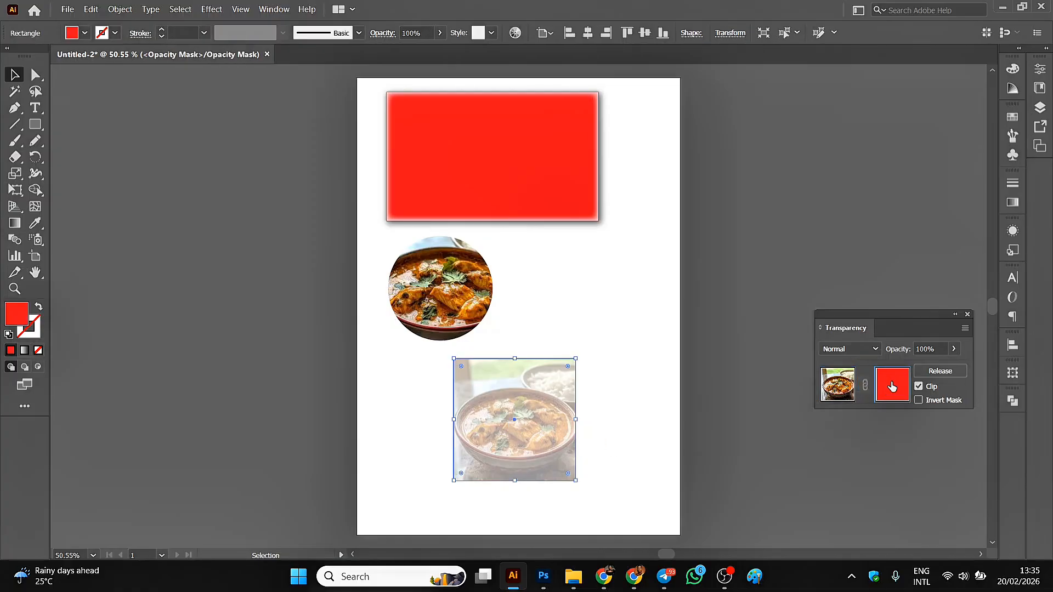
left_click(1012, 204)
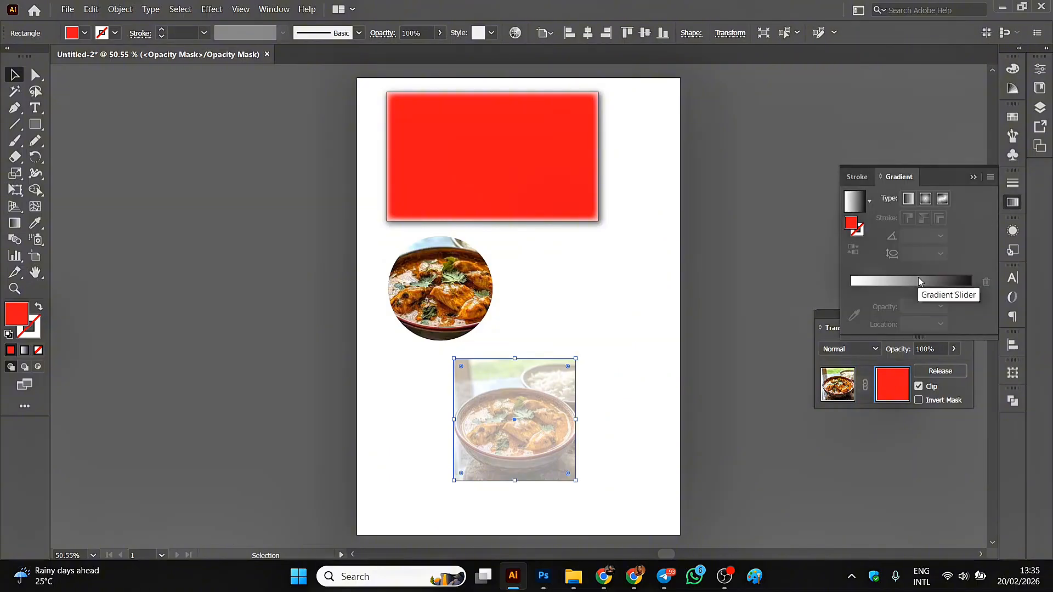
left_click(918, 280)
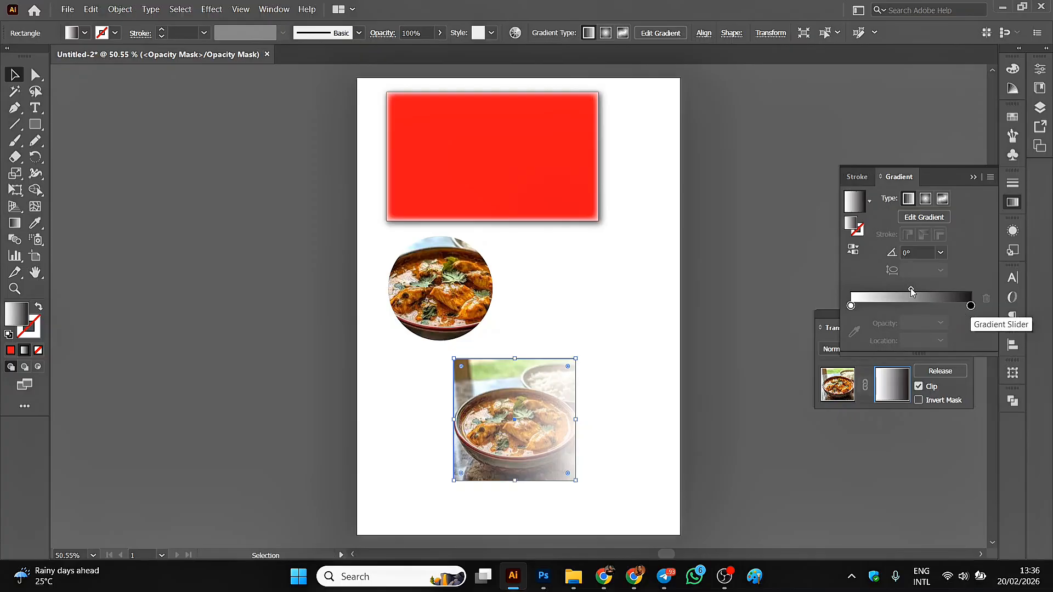
left_click_drag(910, 289, 898, 289)
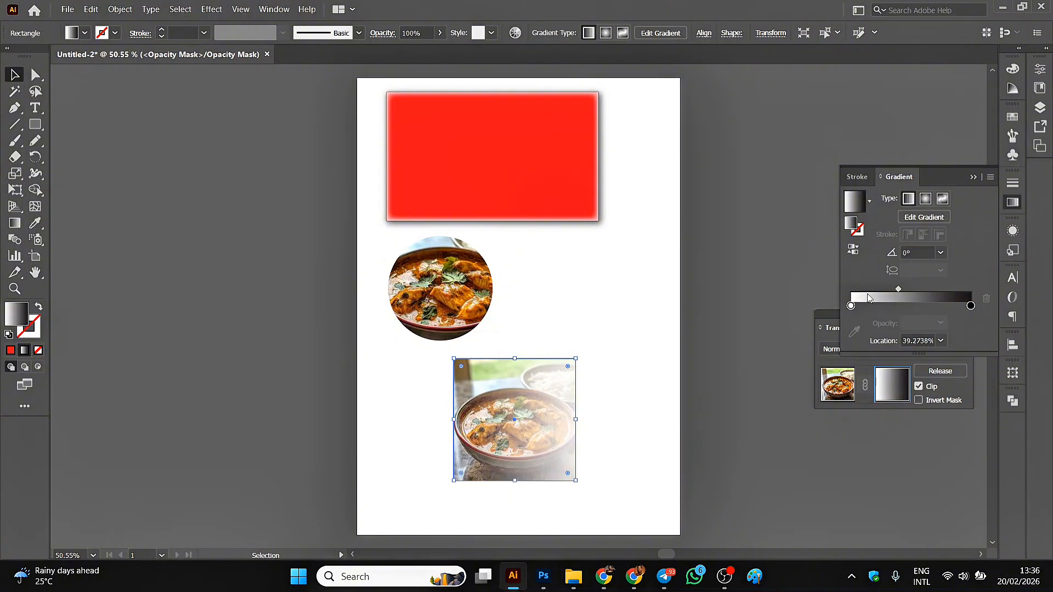
mouse_move(899, 288)
left_mouse_down()
mouse_move(916, 290)
mouse_move(901, 291)
left_mouse_up()
Leave mask editing and move the faded food picture onto the left half of the red rectangle.
left_click(736, 320)
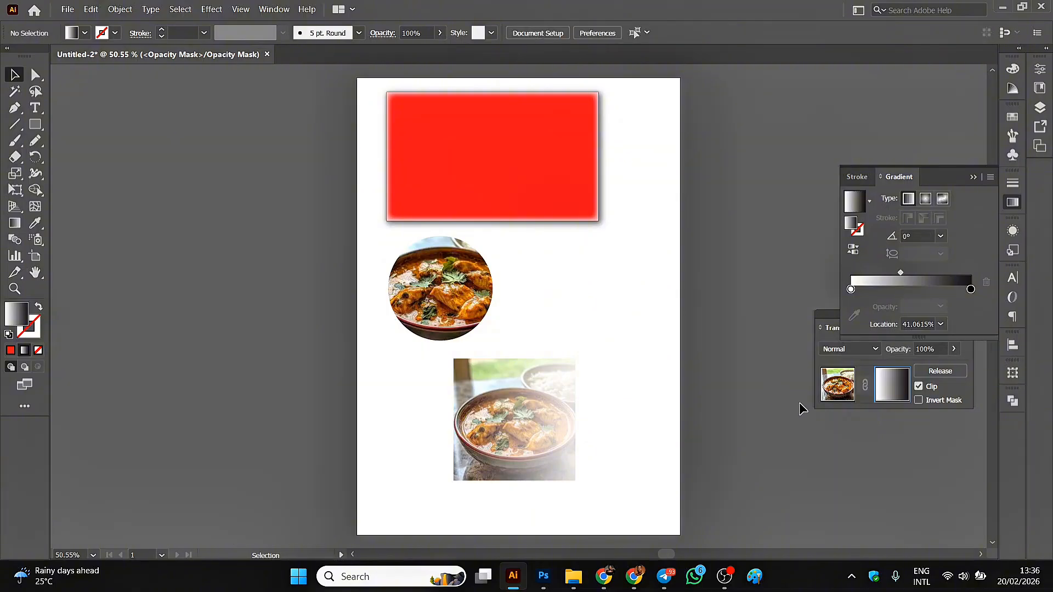
left_click(829, 396)
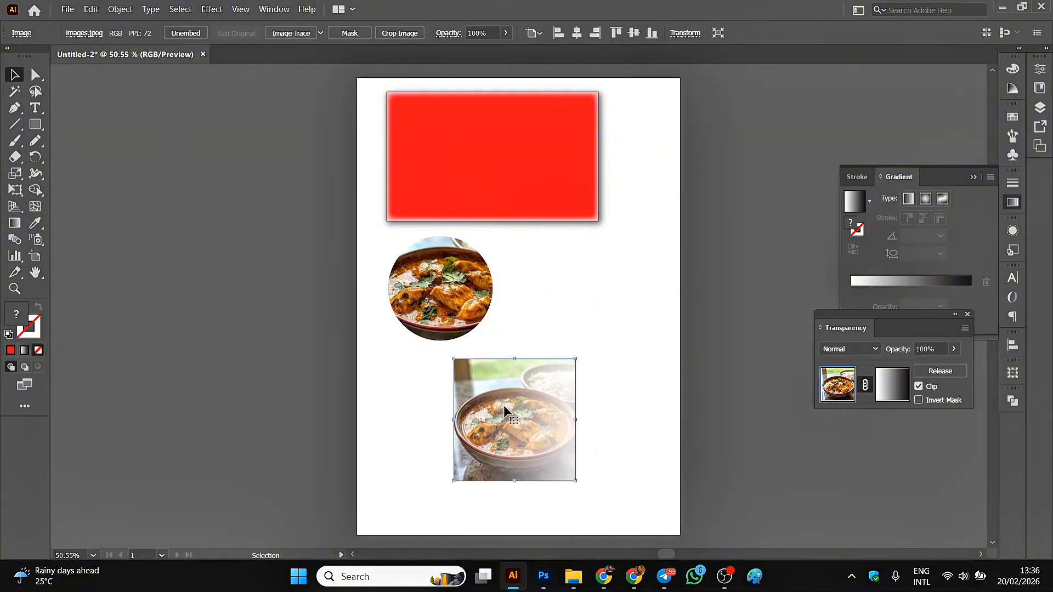
left_click_drag(512, 414, 450, 153)
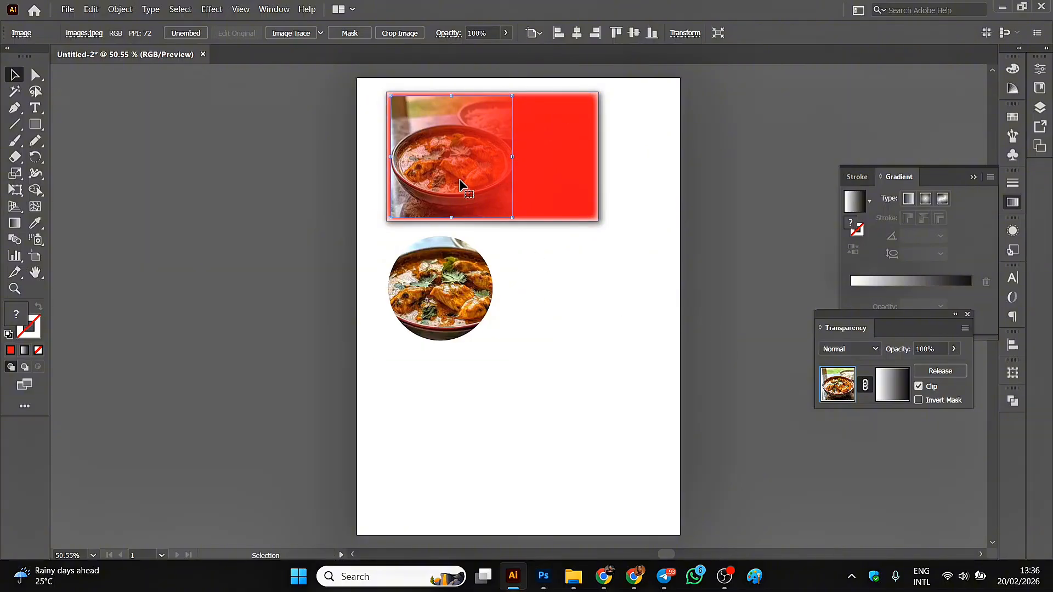
Edit the picture's opacity mask again and move its gradient midpoint to about 31%.
left_click(891, 391)
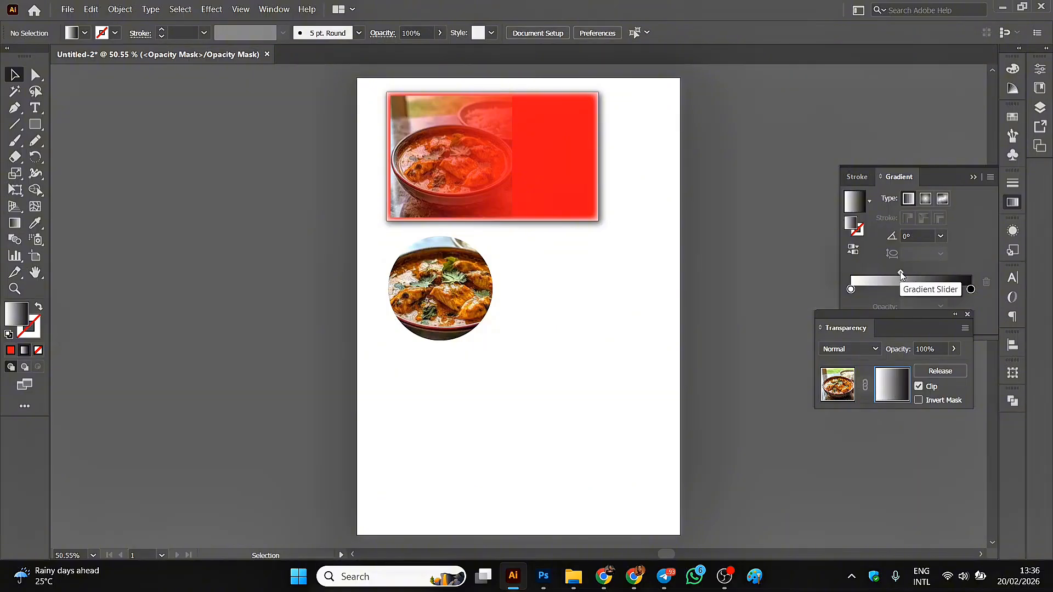
left_click(434, 172)
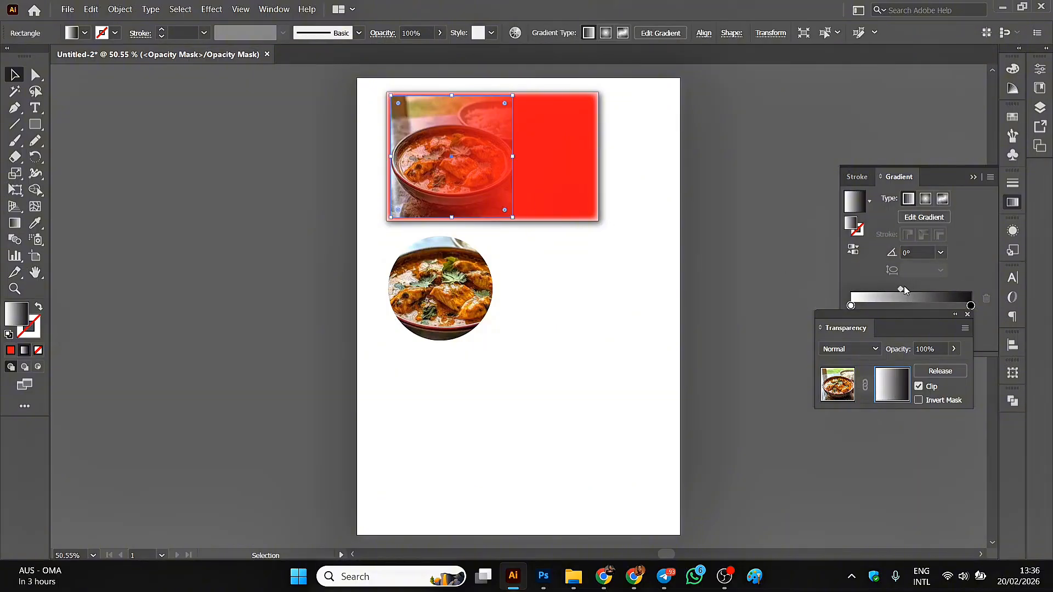
mouse_move(900, 289)
left_mouse_down()
mouse_move(922, 288)
mouse_move(895, 290)
left_mouse_up()
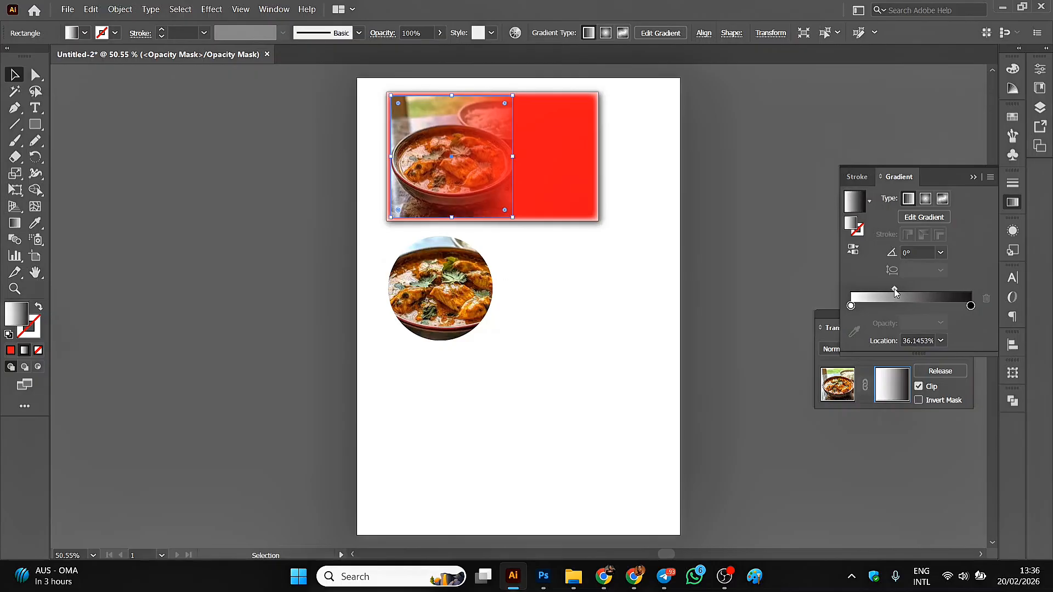
left_click(852, 305)
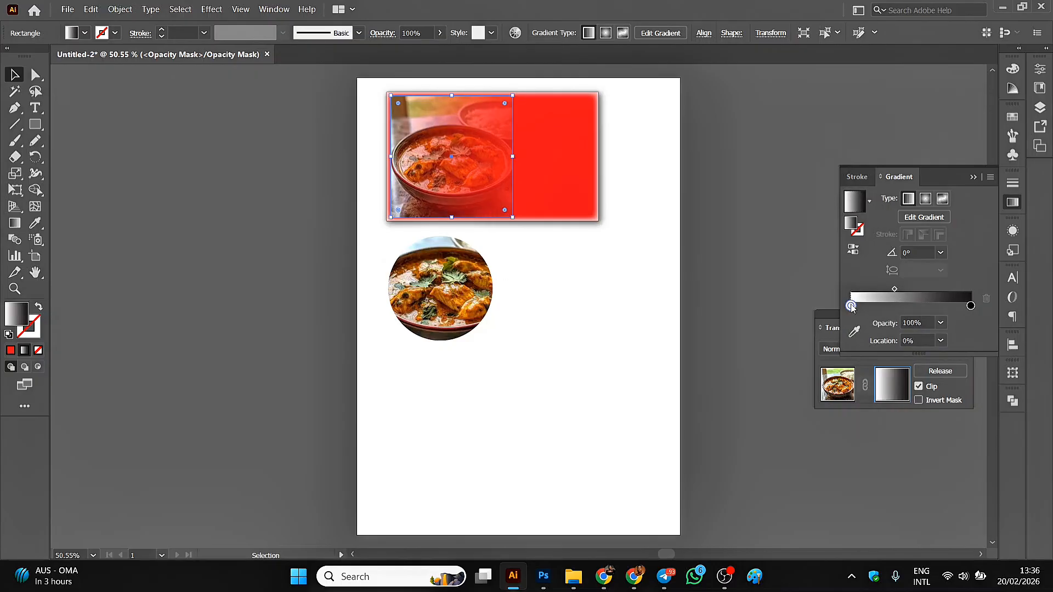
left_click(894, 289)
left_click_drag(895, 289, 888, 288)
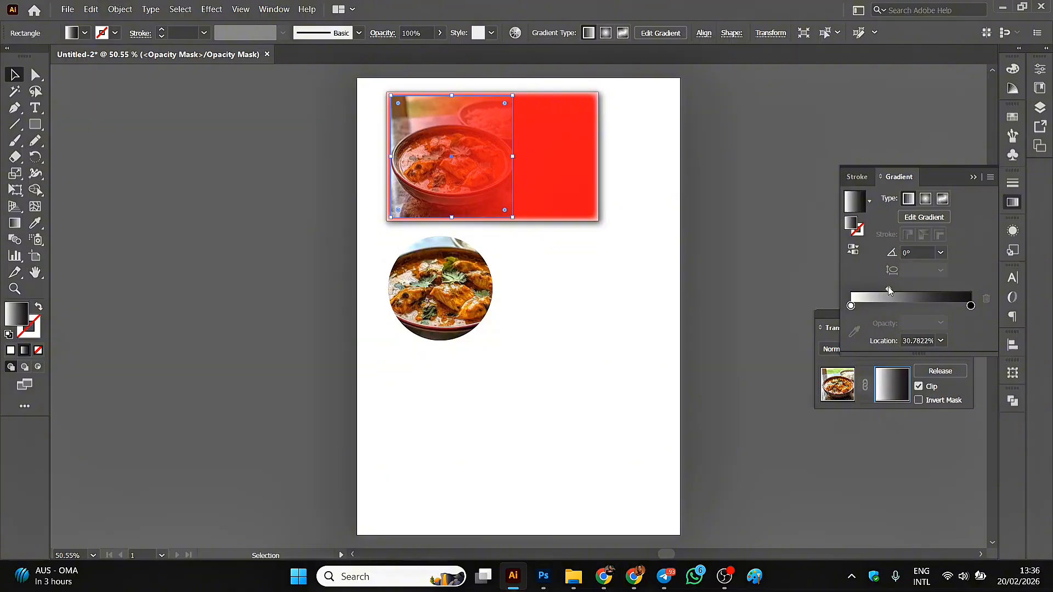
left_click(696, 111)
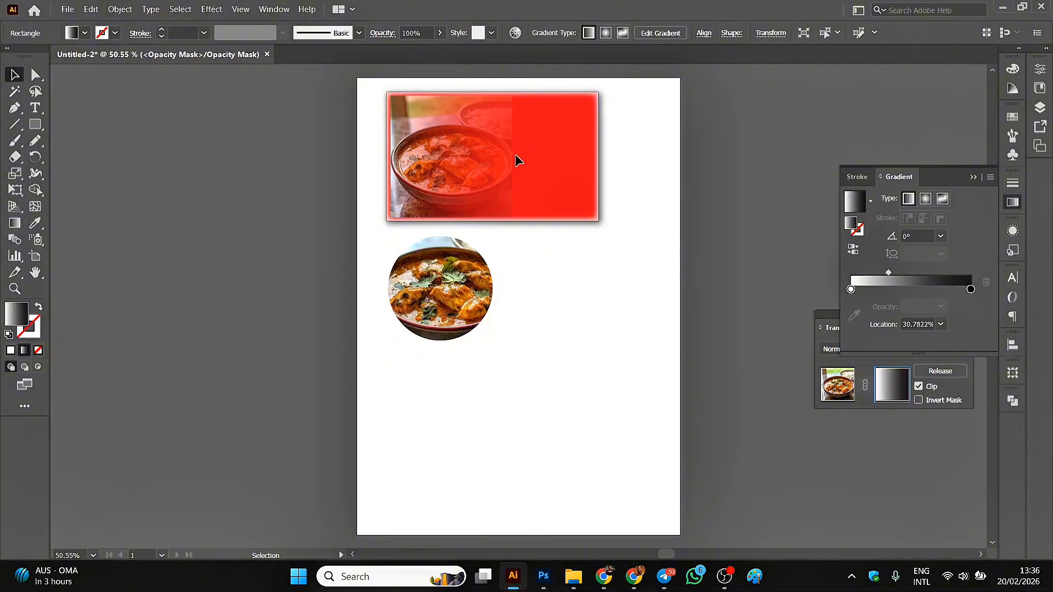
Try a radial gradient on the opacity mask's rectangle and shift its midpoint slightly.
left_click(493, 158)
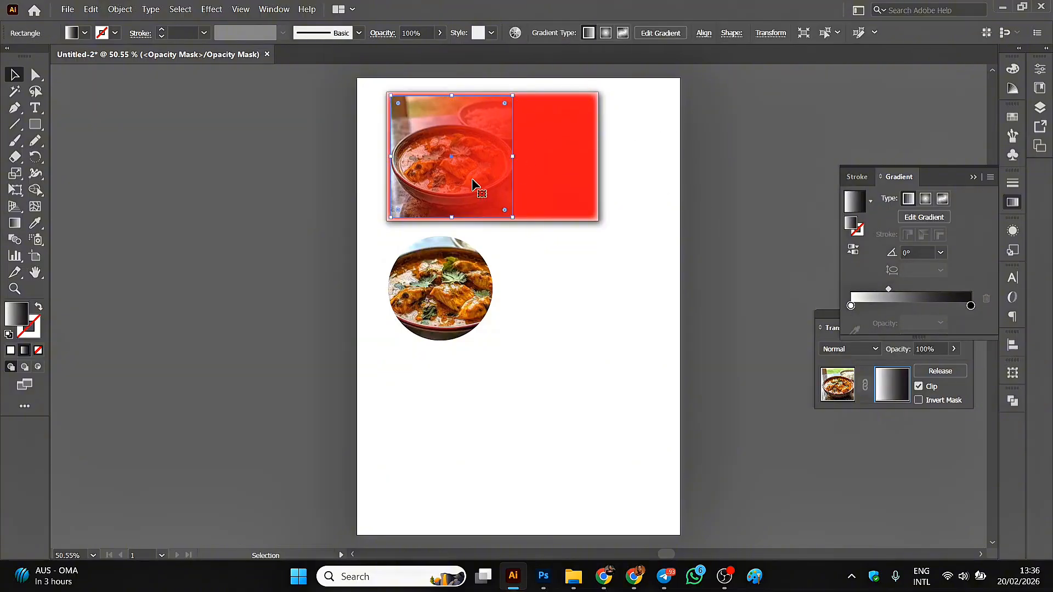
left_click(924, 201)
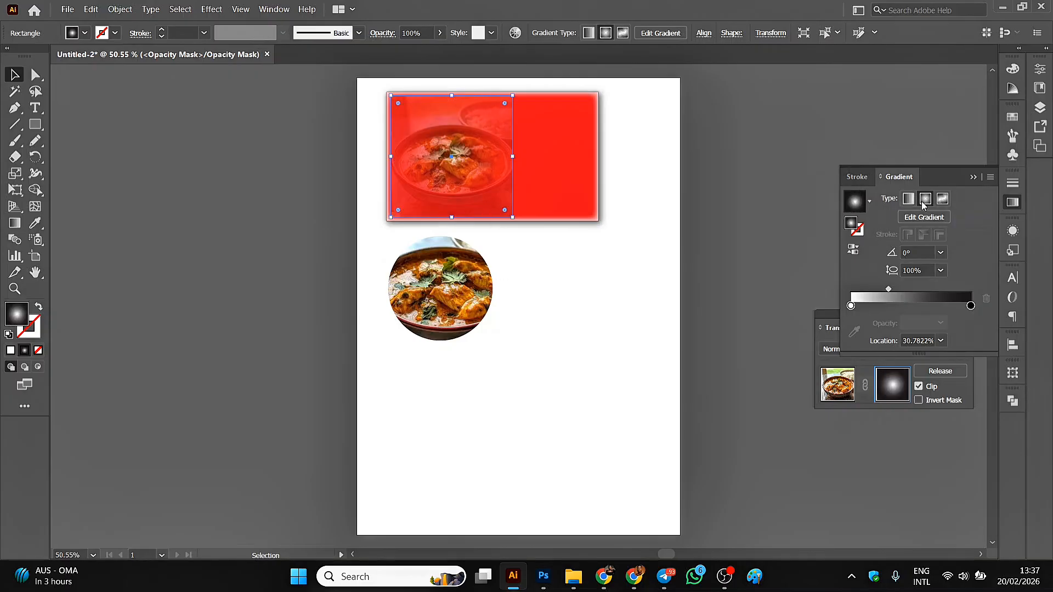
left_click(339, 146)
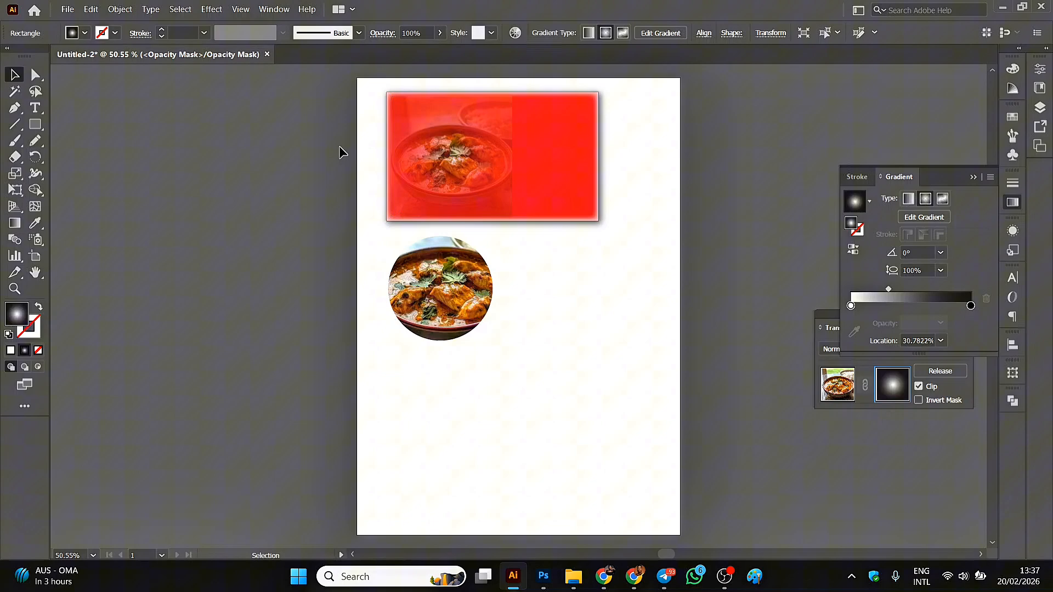
left_click(447, 155)
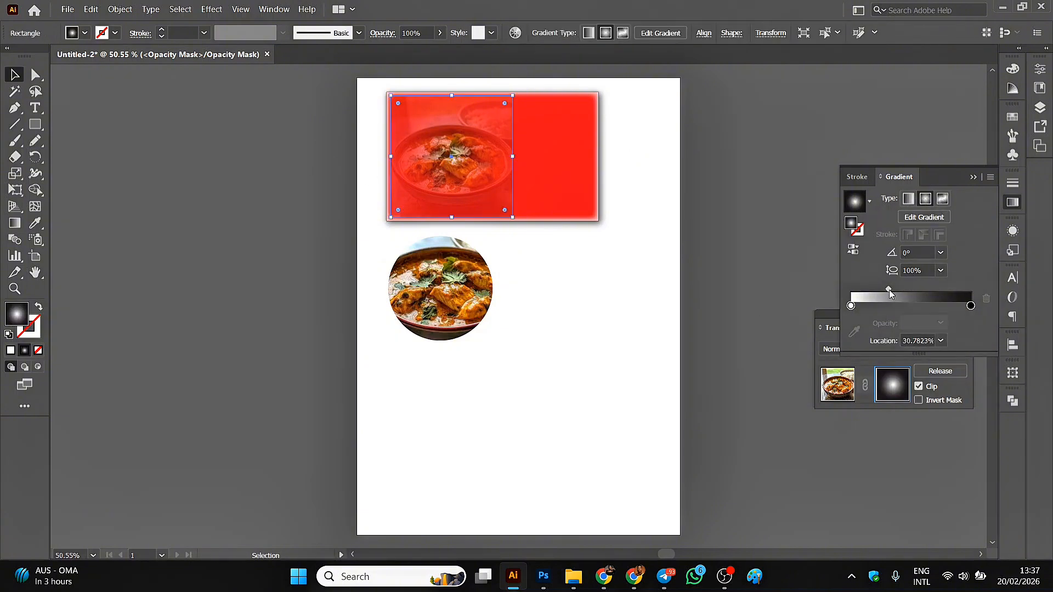
mouse_move(889, 289)
left_mouse_down()
mouse_move(916, 286)
mouse_move(887, 288)
left_mouse_up()
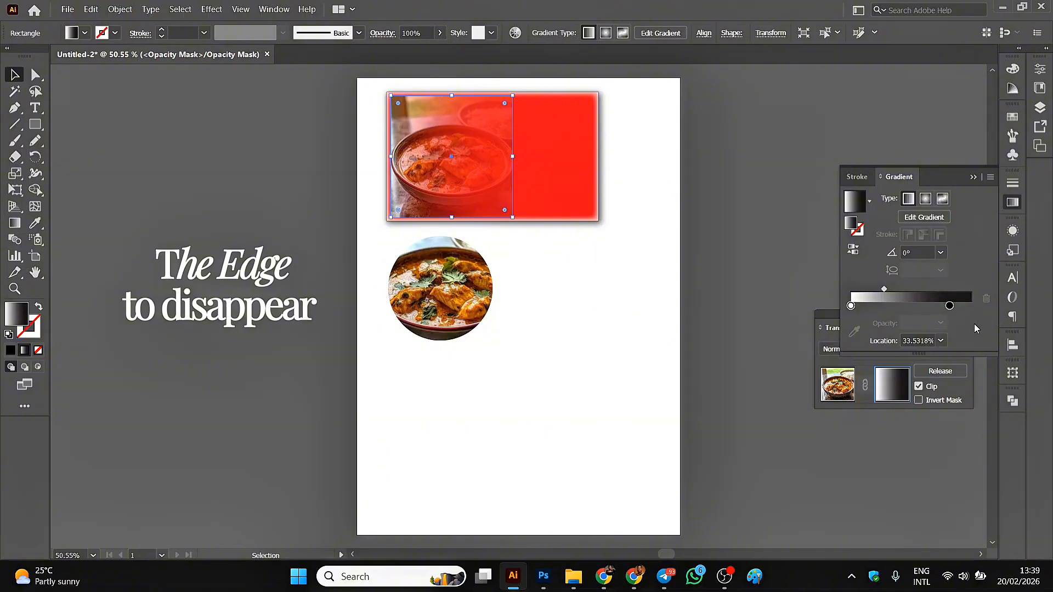
Set the opacity of the black stop in the mask's linear gradient to 0%.
left_click(950, 306)
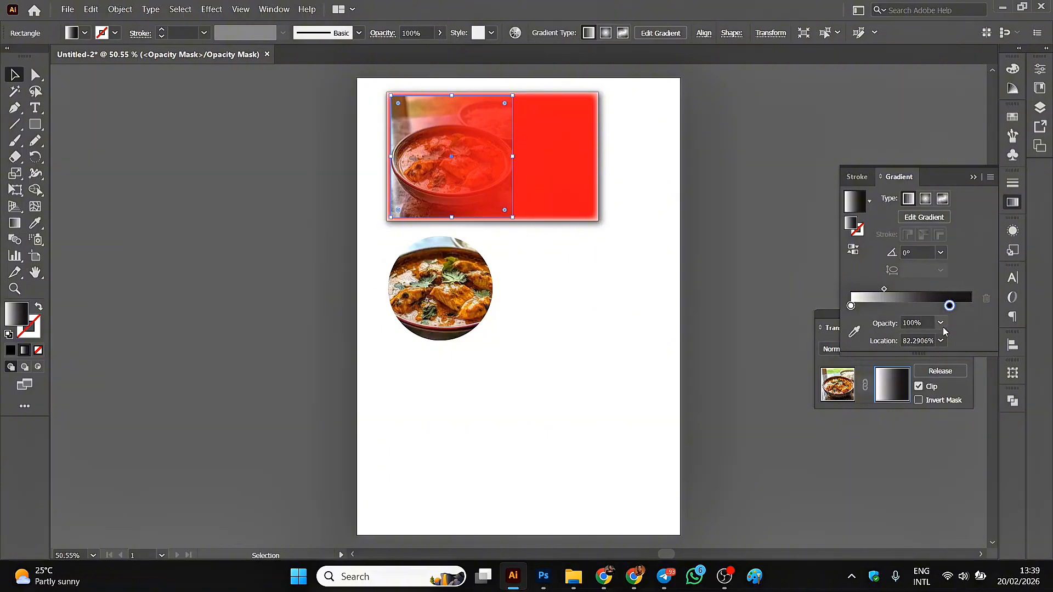
left_click(941, 323)
left_click(954, 341)
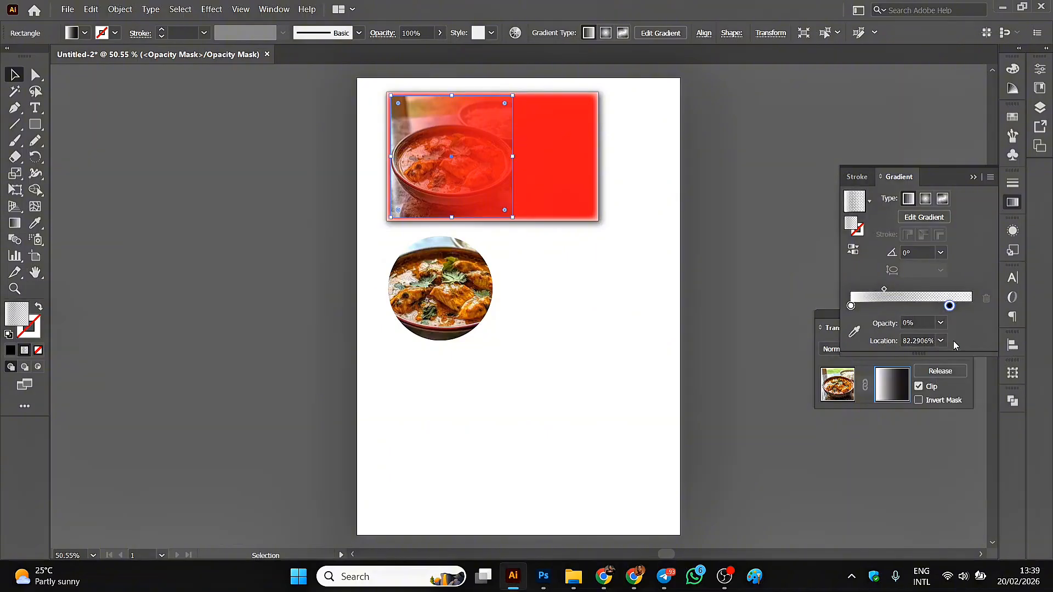
left_click(676, 196)
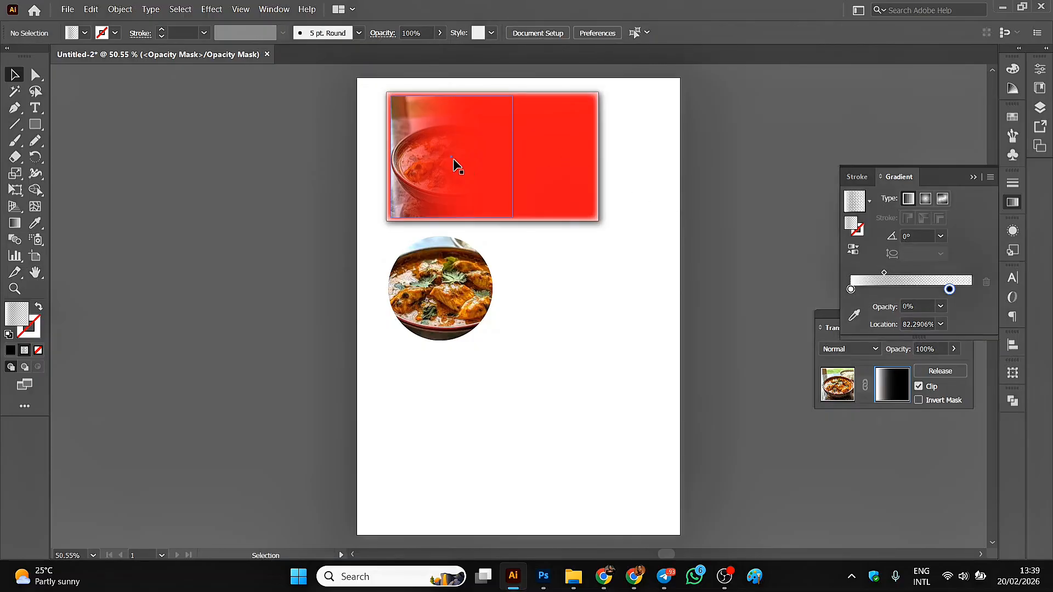
Move the mask gradient's transparent black stop to 100% and its midpoint to about 59%, leaving the mask rectangle deselected.
left_click(425, 160)
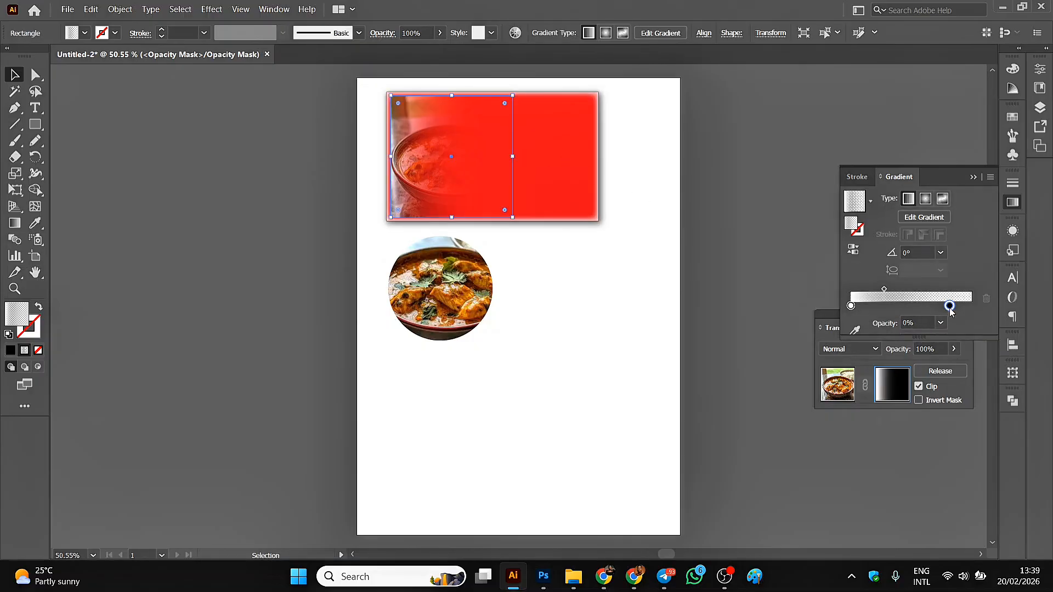
left_click_drag(949, 307, 970, 305)
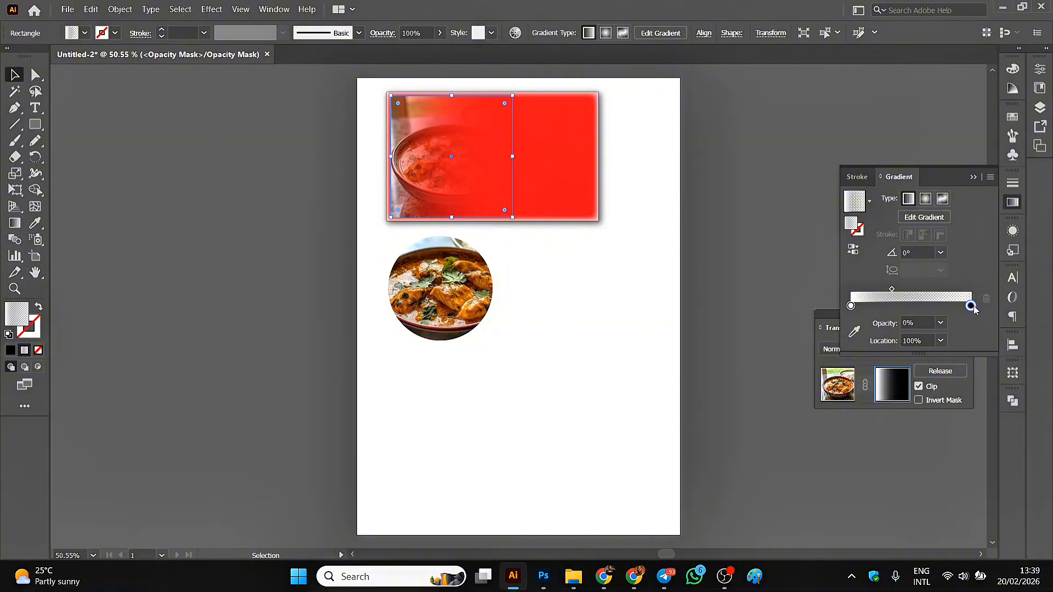
left_click_drag(892, 289, 924, 291)
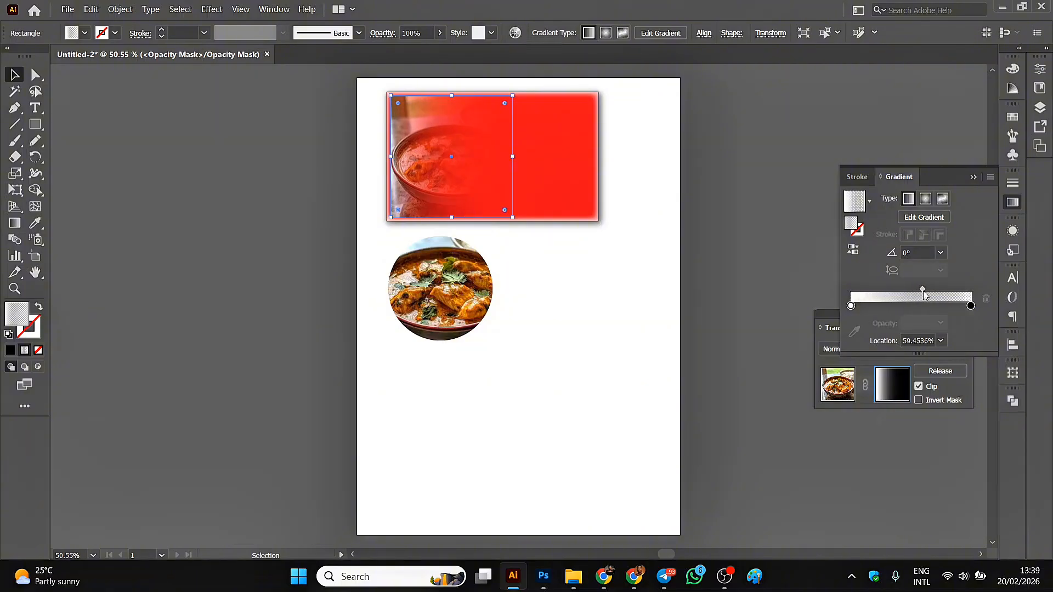
left_click(684, 195)
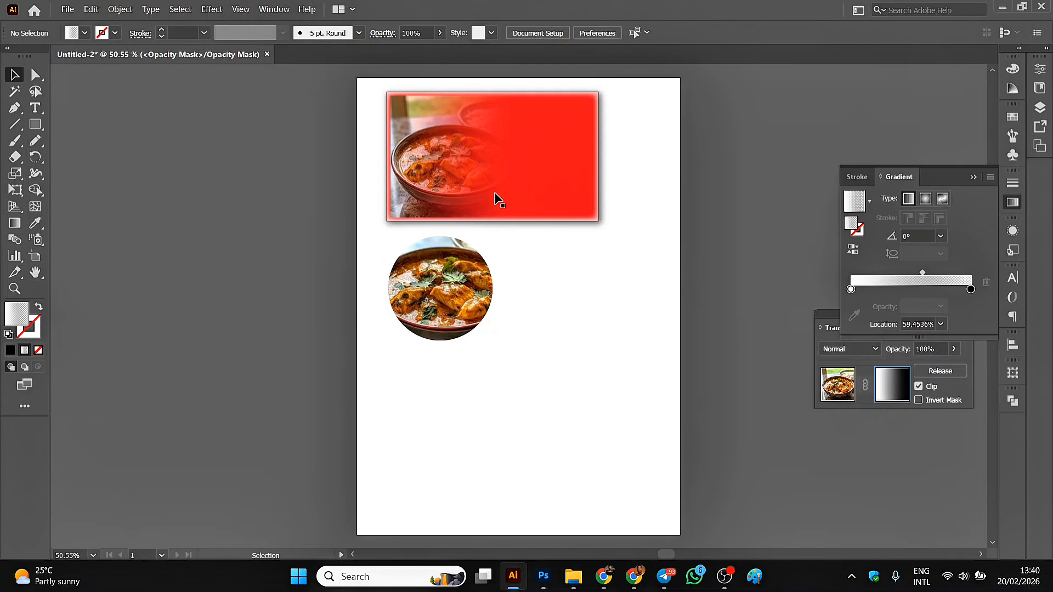